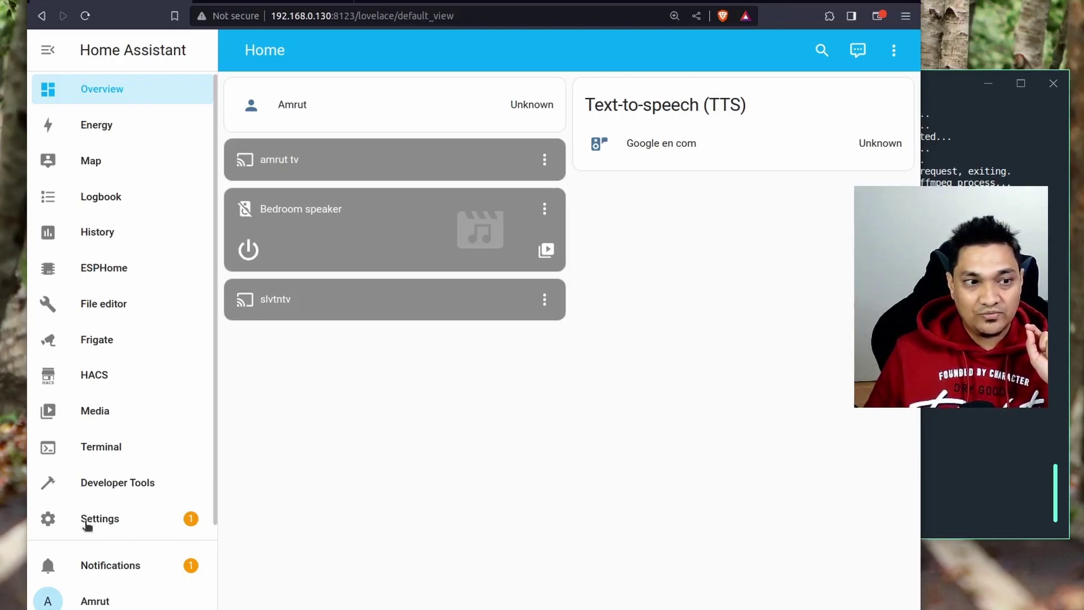
# Find the Mosquitto broker add-on by searching 'mqtt' in the Add-on Store and install it
pyautogui.click(86, 524)
pyautogui.click(469, 433)
pyautogui.click(858, 602)
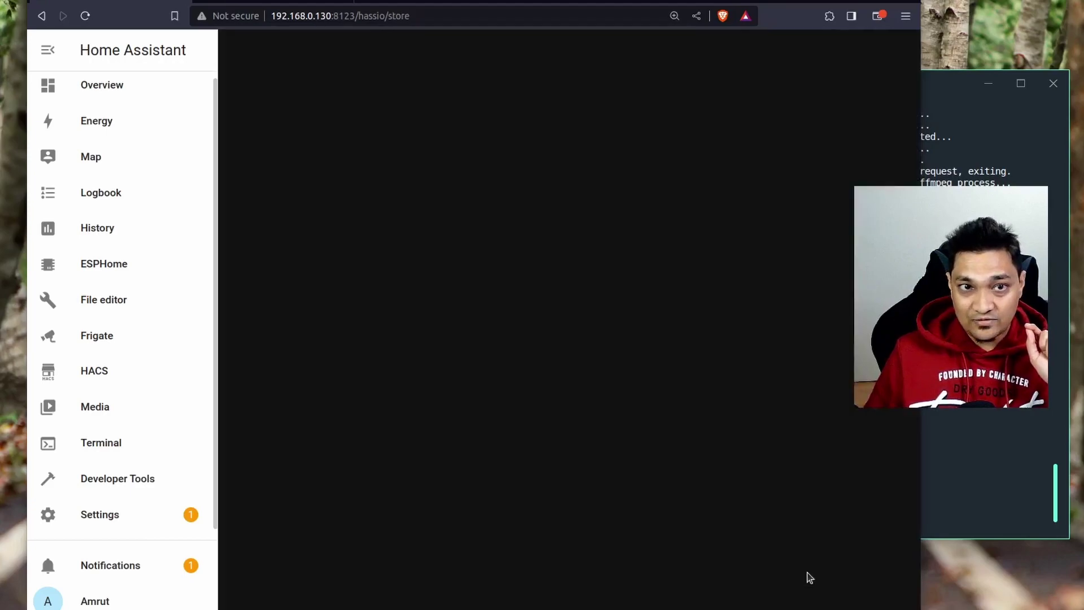
pyautogui.click(390, 99)
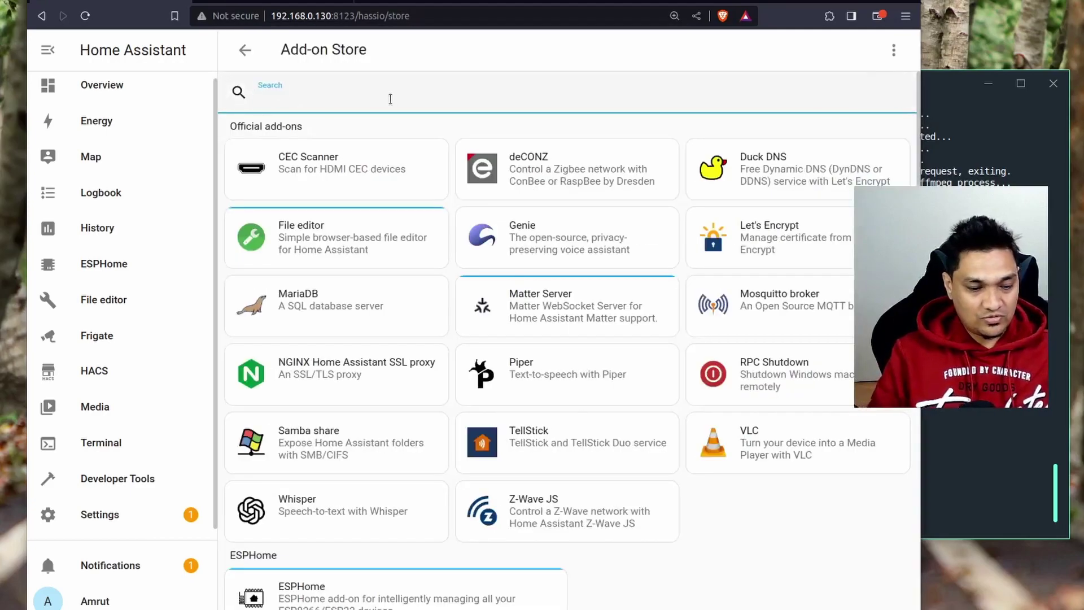
pyautogui.write('mqtt')
pyautogui.click(389, 173)
pyautogui.click(276, 311)
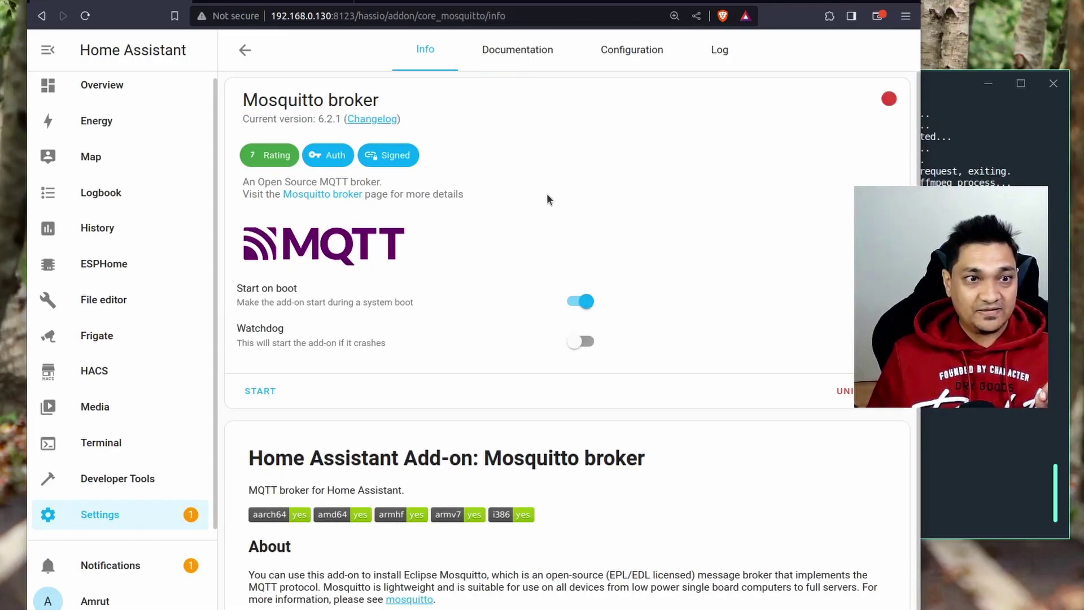
# Start the Mosquitto broker with watchdog enabled and return to Settings
pyautogui.click(251, 391)
pyautogui.click(581, 342)
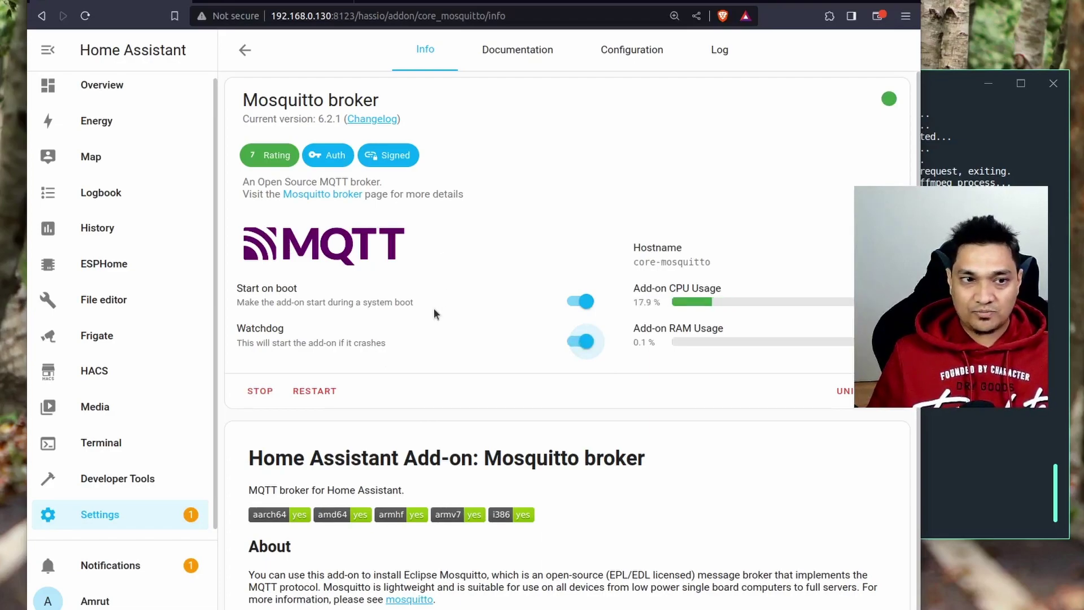
pyautogui.click(96, 521)
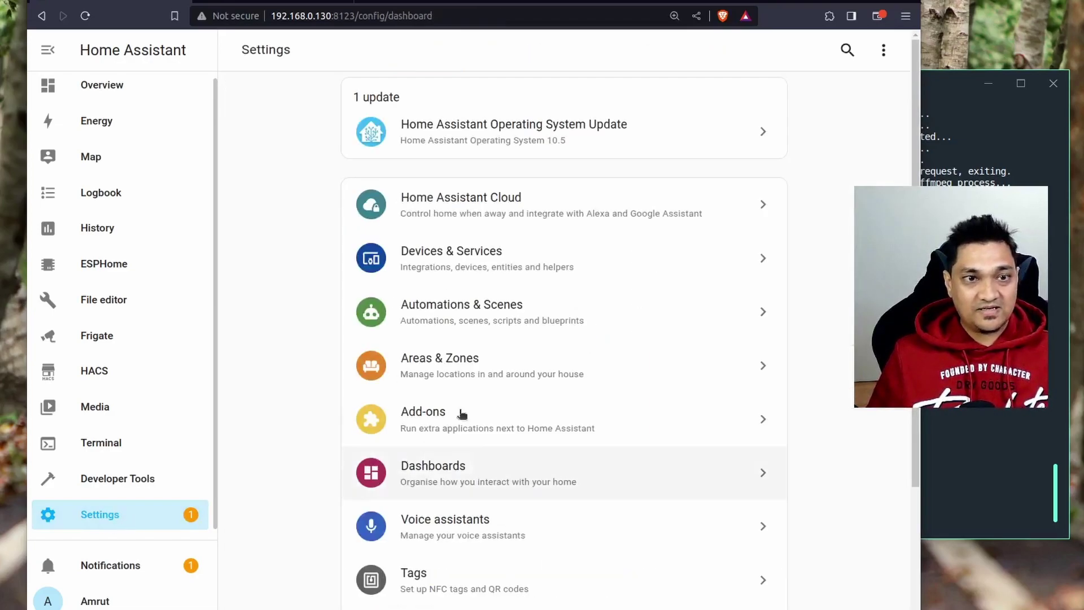
# Add the MQTT integration using the discovered Mosquitto broker add-on and finish setup
pyautogui.click(546, 263)
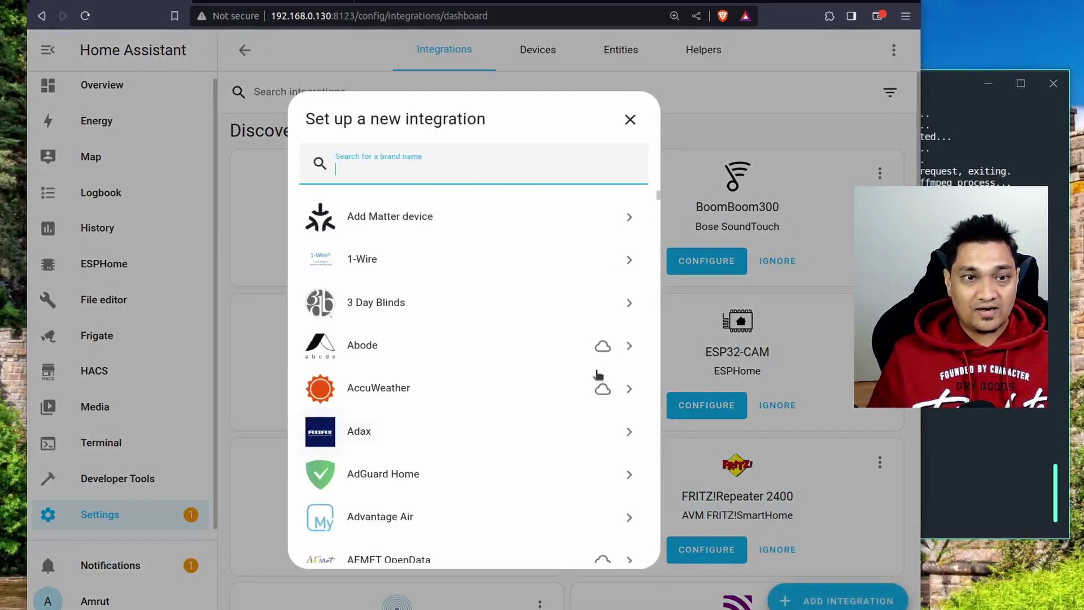
pyautogui.write('mq')
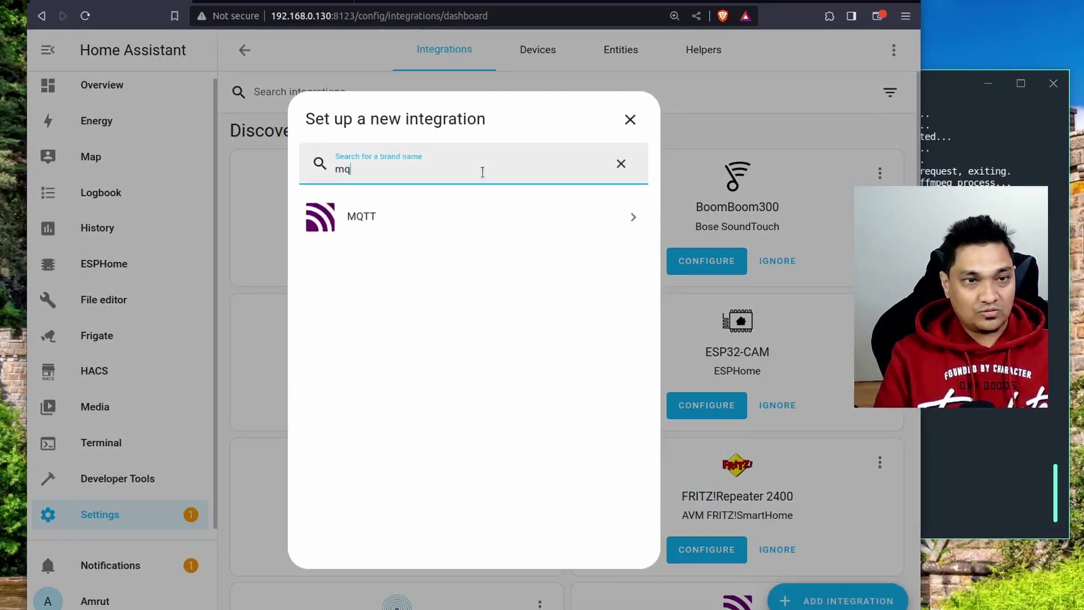
pyautogui.click(485, 207)
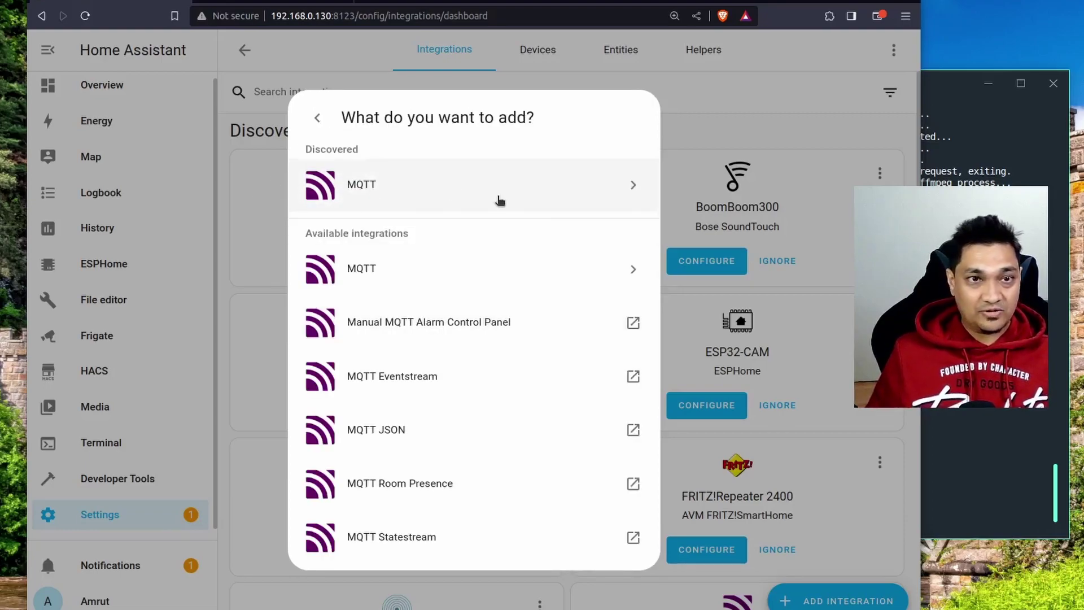
pyautogui.click(500, 198)
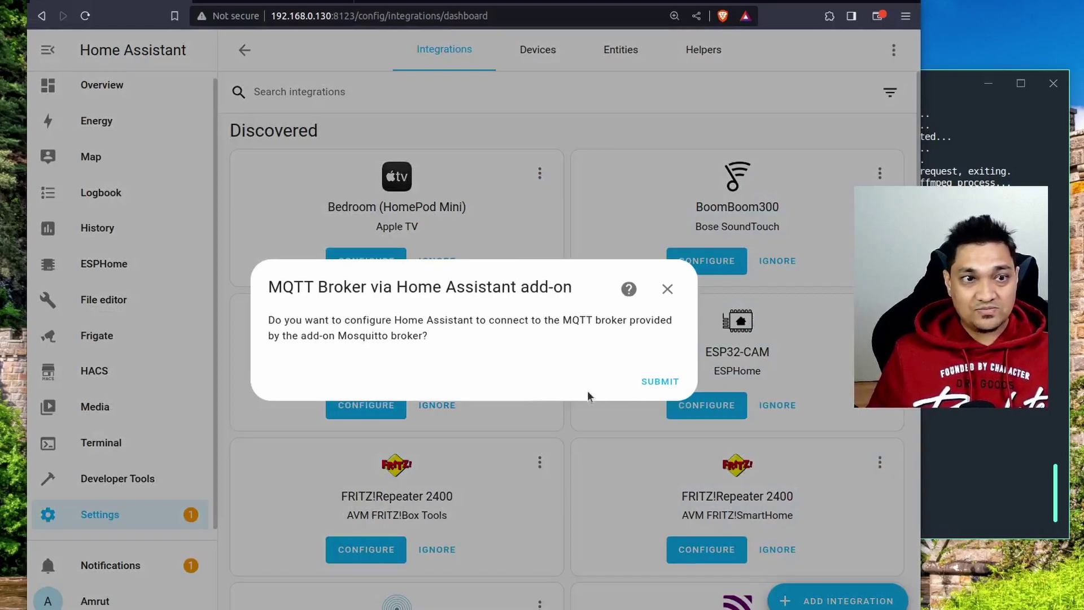
pyautogui.click(650, 383)
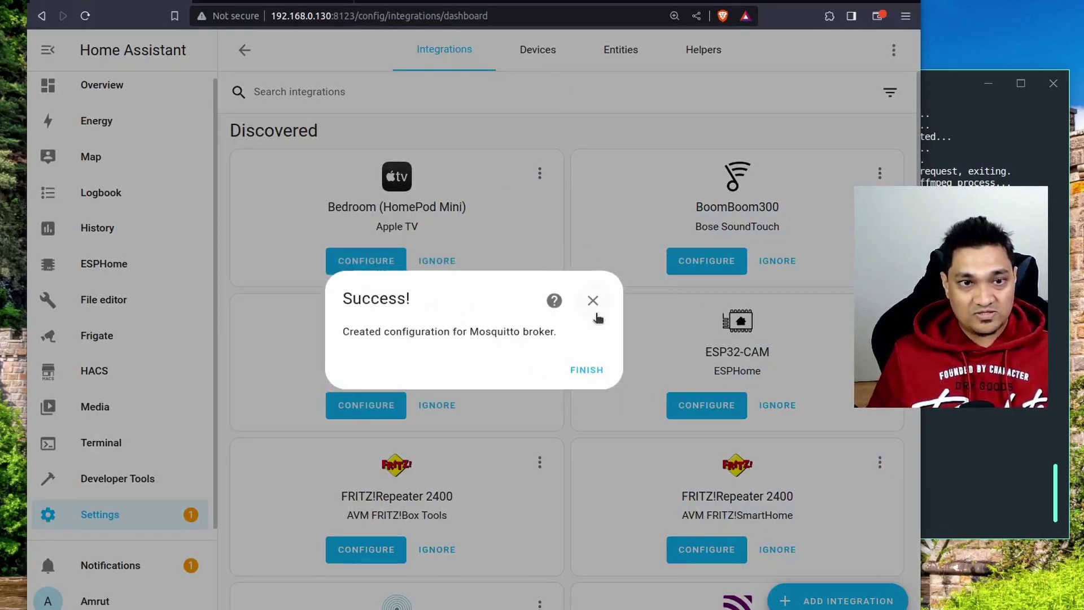
pyautogui.click(587, 371)
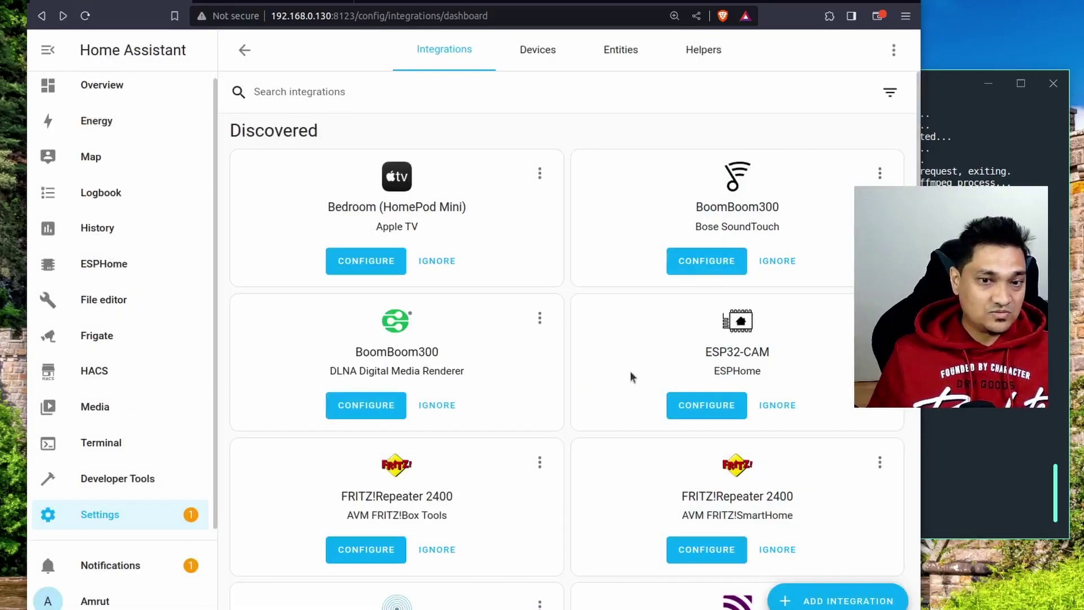
pyautogui.scroll(-2, 584, 345)
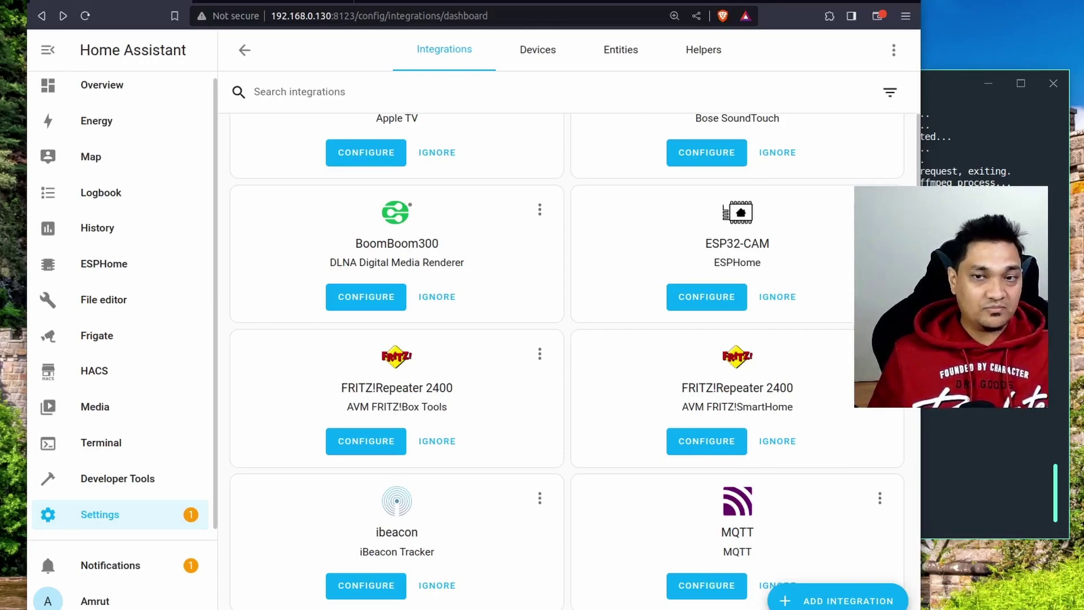
# In the terminal, open ../mqtt/docker-compose.yaml in vim
pyautogui.hotkey('alt', 'Tab')
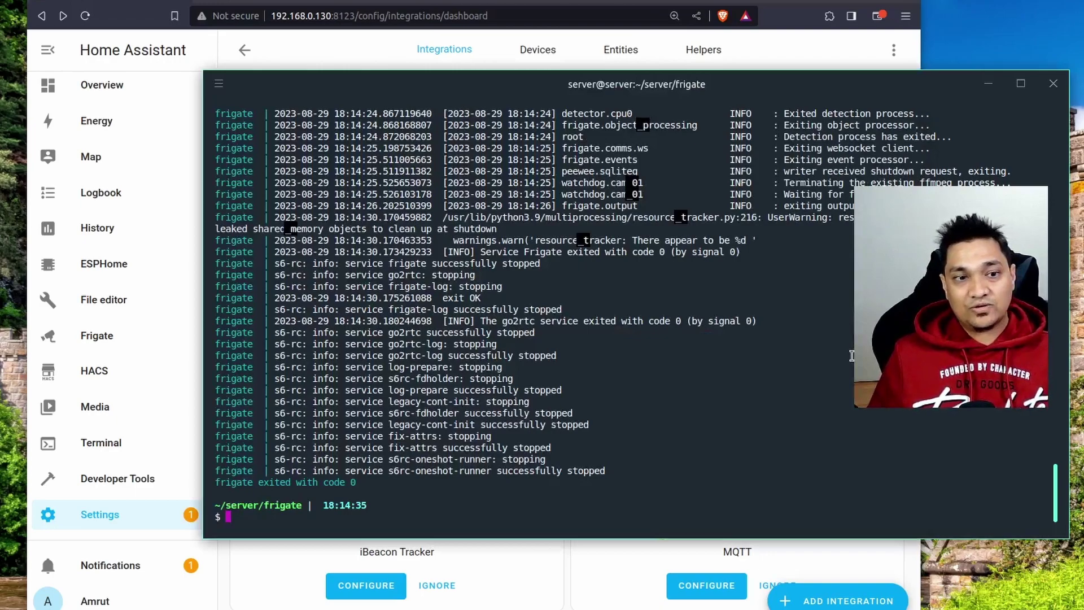
pyautogui.write('cd  ')
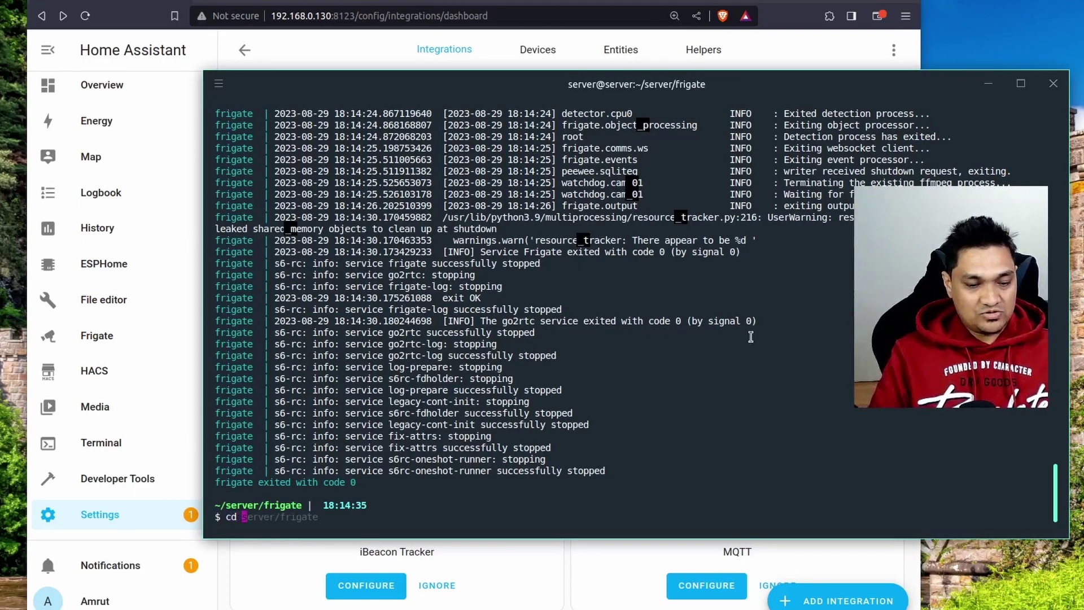
pyautogui.write('../')
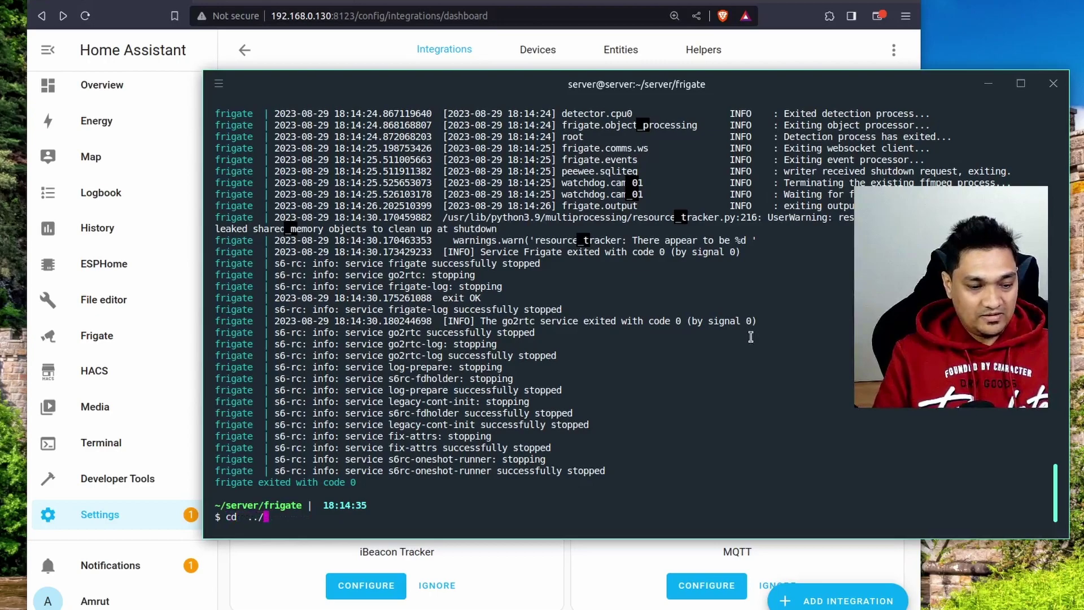
pyautogui.write('mq')
pyautogui.press('Tab')
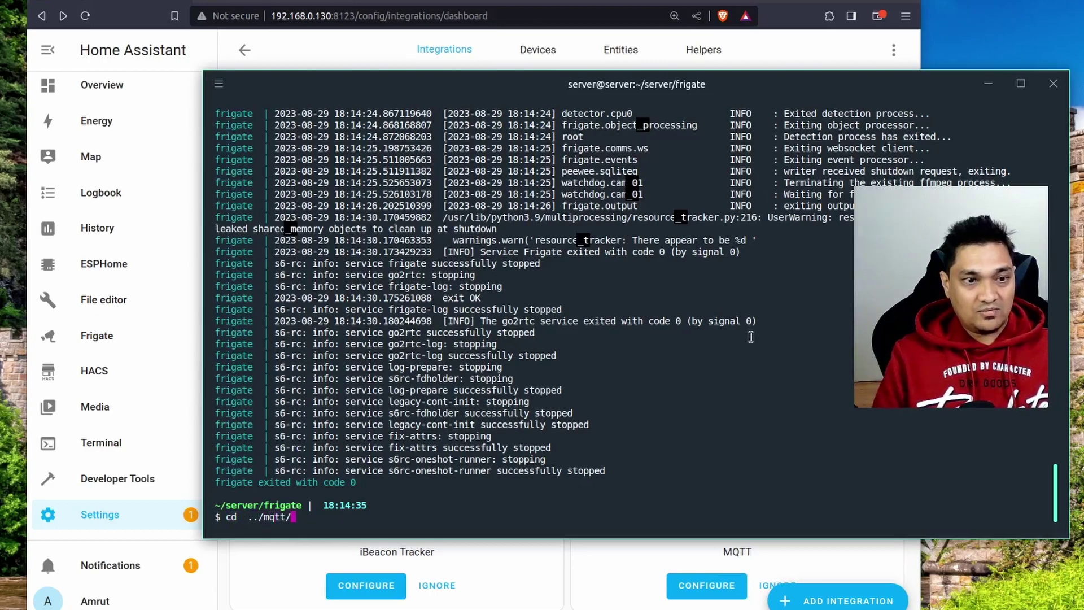
pyautogui.press('Return')
pyautogui.write('vim')
pyautogui.press('Right')
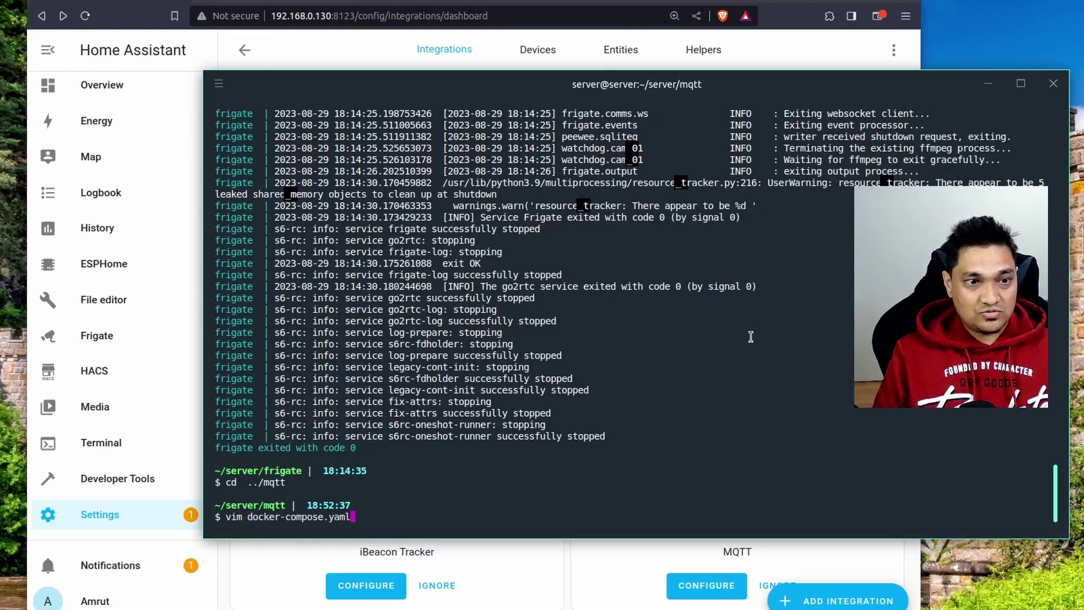
pyautogui.press('Return')
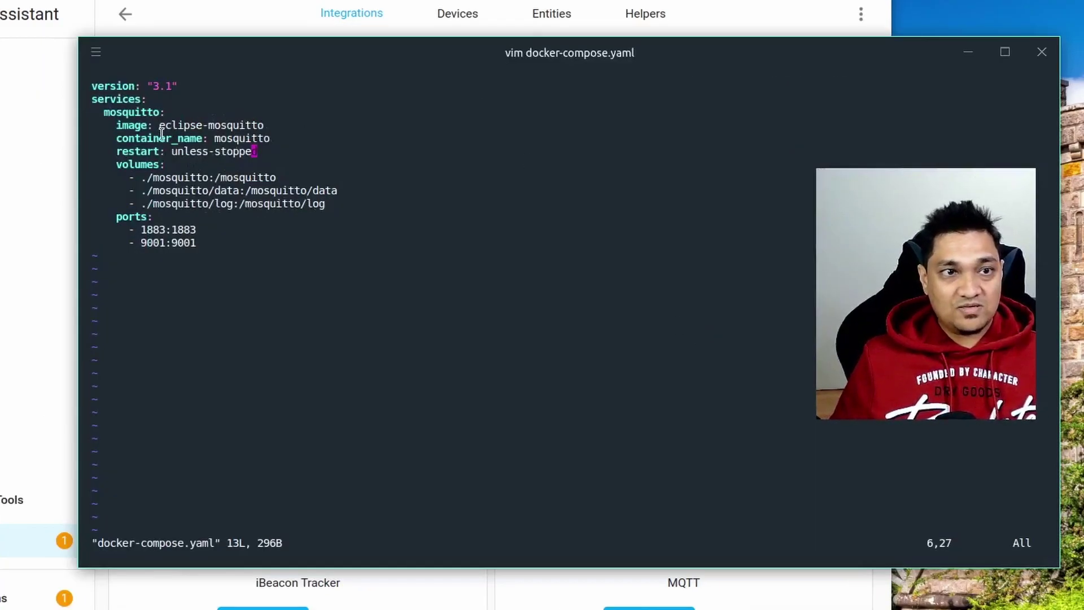
# Review the eclipse-mosquitto image and the 1883 and 9001 port mappings, then save and quit
pyautogui.moveTo(277, 125); pyautogui.dragTo(153, 125)
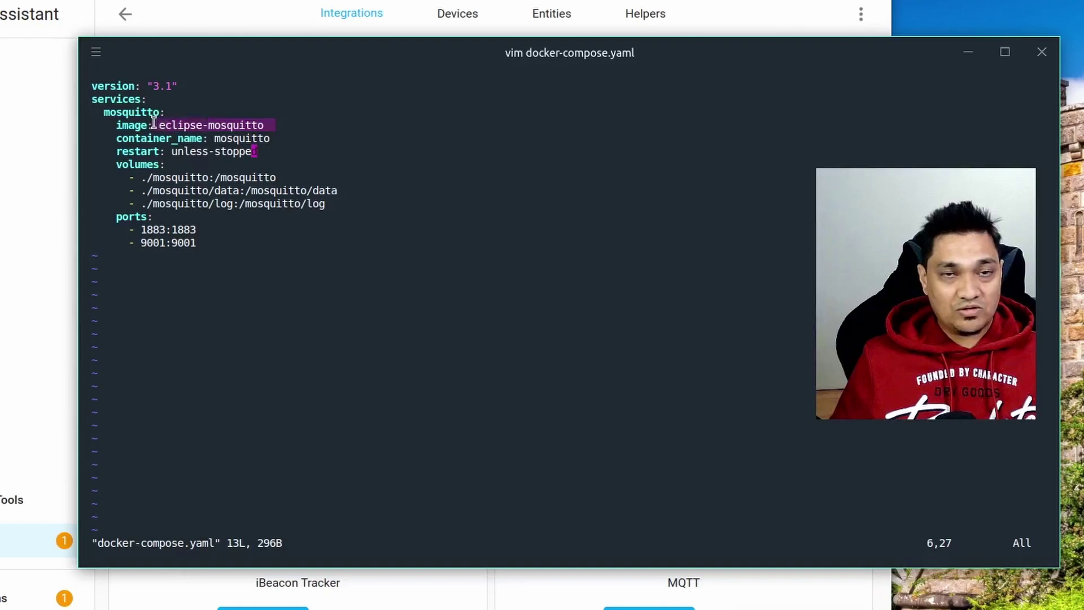
pyautogui.moveTo(198, 230); pyautogui.dragTo(125, 230)
pyautogui.moveTo(220, 243); pyautogui.dragTo(143, 230)
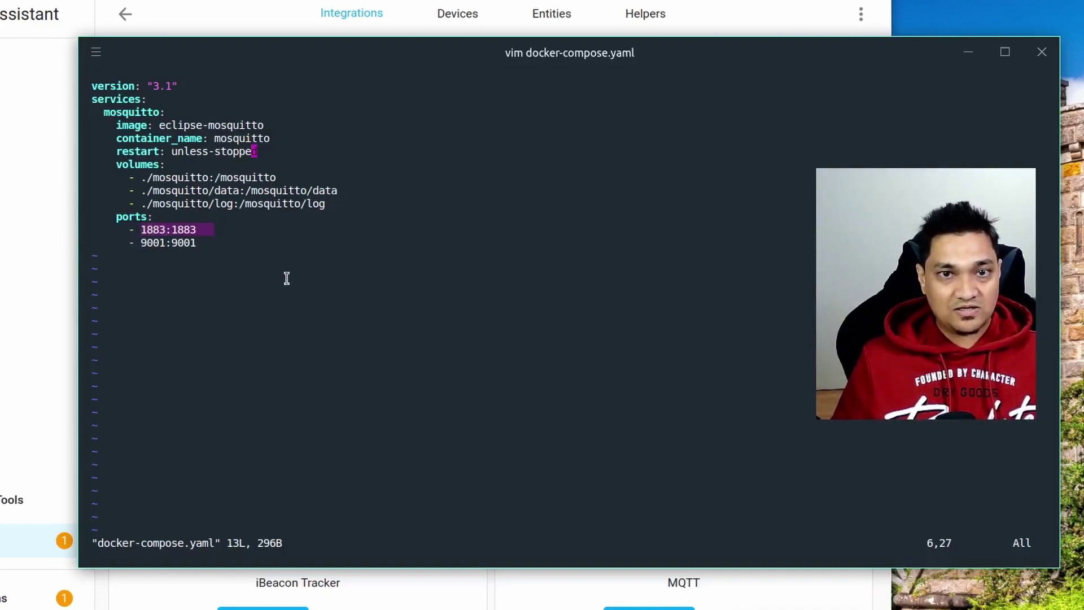
pyautogui.write(':')
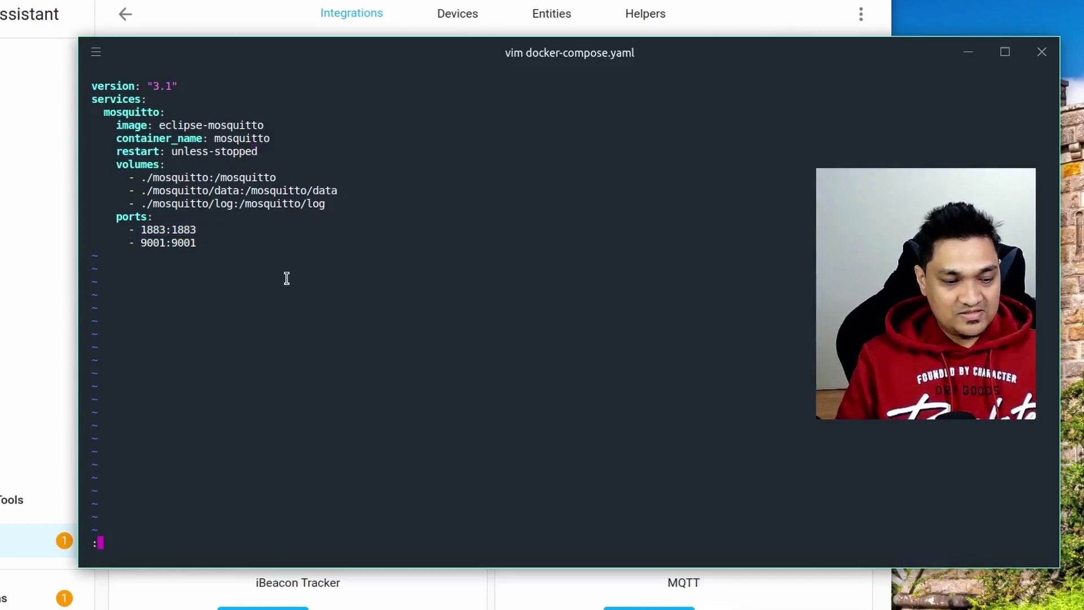
pyautogui.write('wq')
pyautogui.press('Return')
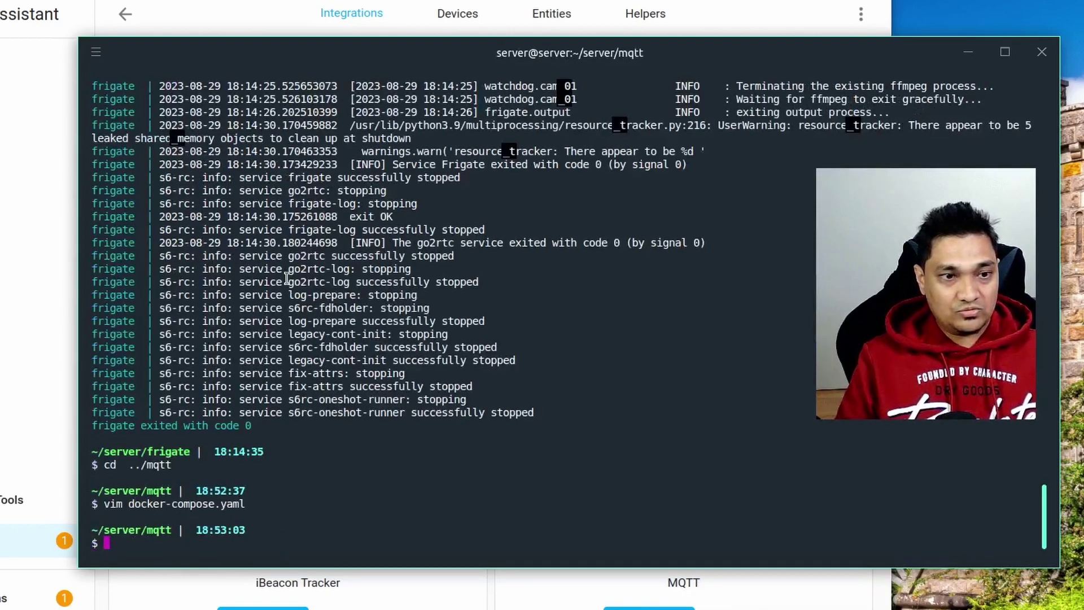
# Run docker compose up to start the mosquitto container, then return to Home Assistant
pyautogui.write('dock')
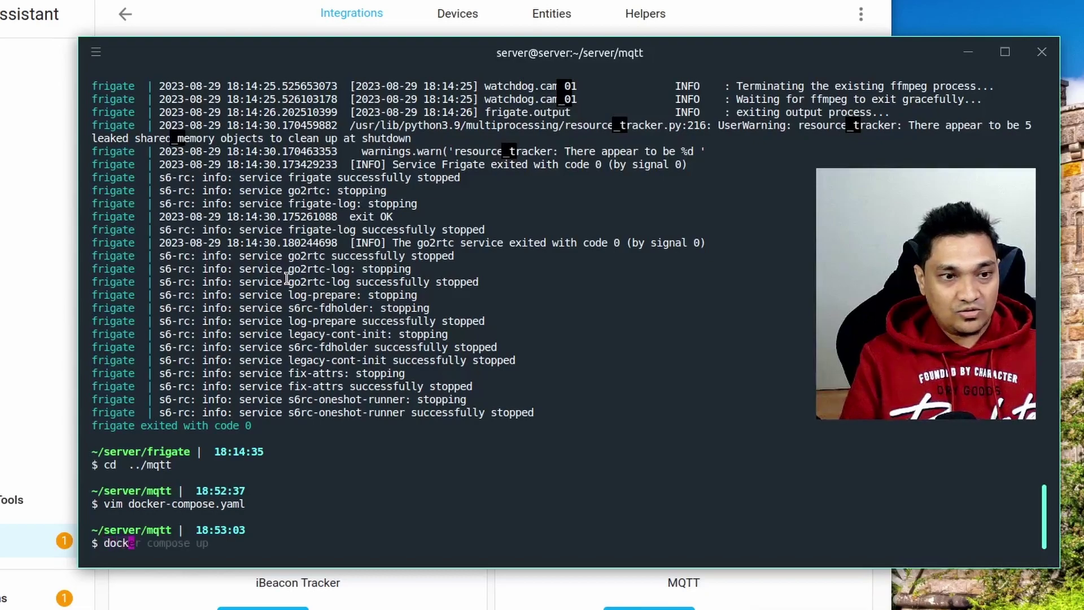
pyautogui.press('Right')
pyautogui.press('Return')
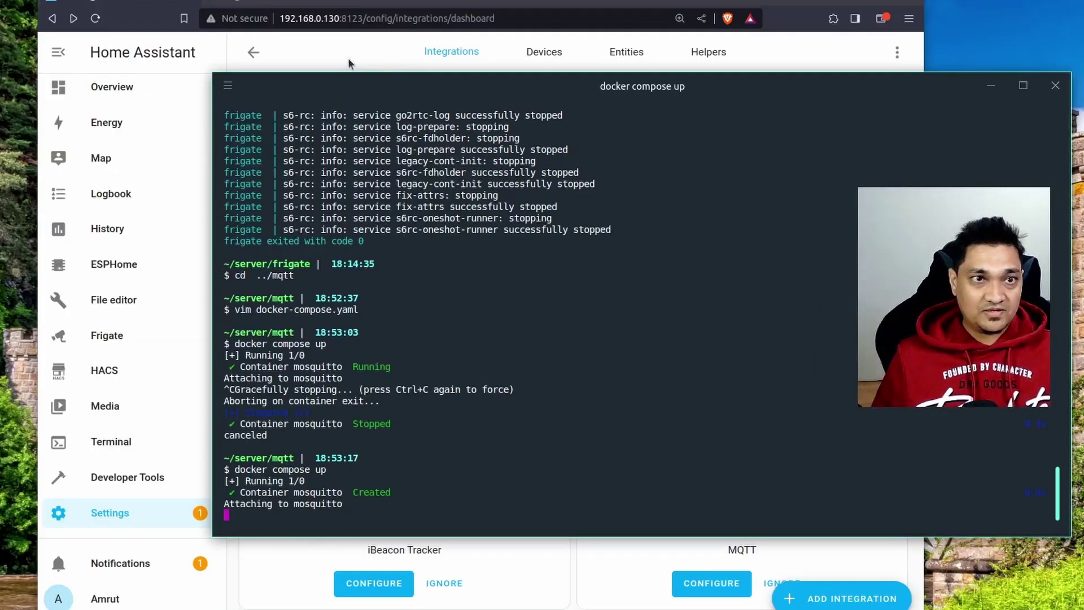
pyautogui.click(229, 16)
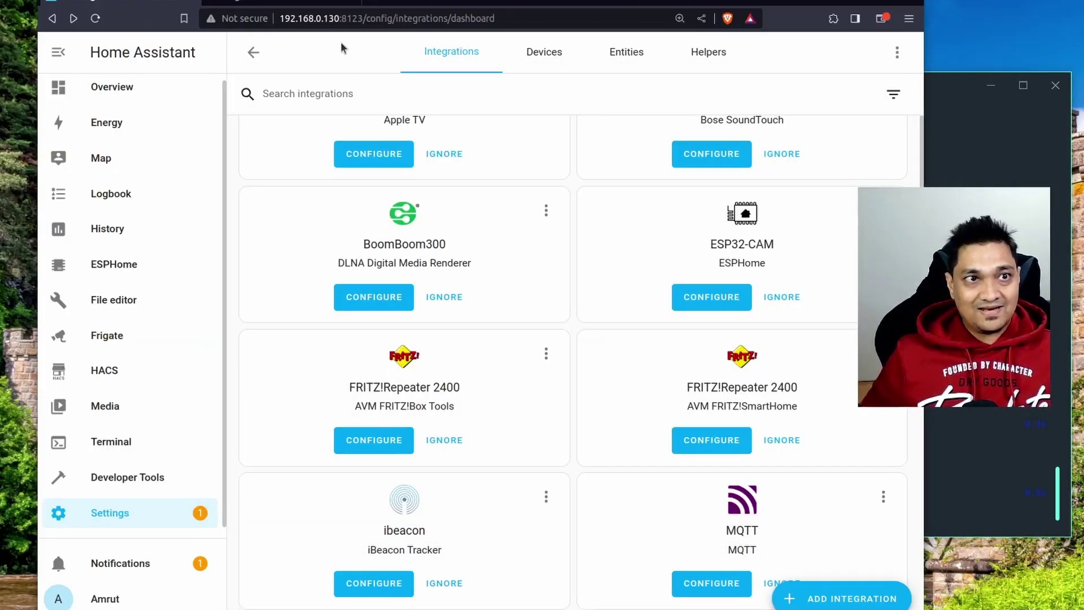
pyautogui.click(275, 1)
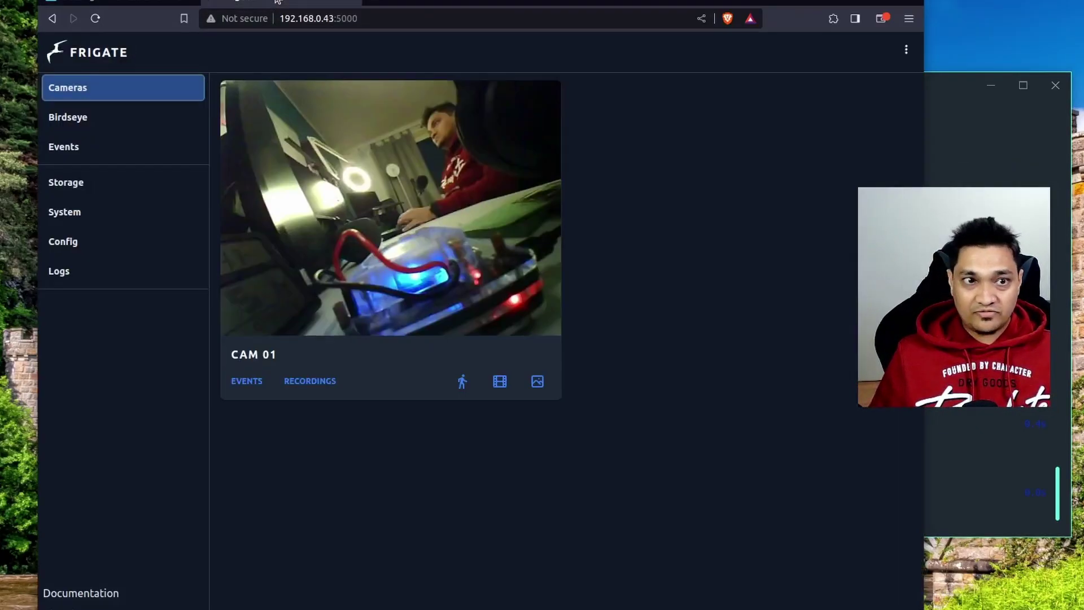
pyautogui.click(103, 247)
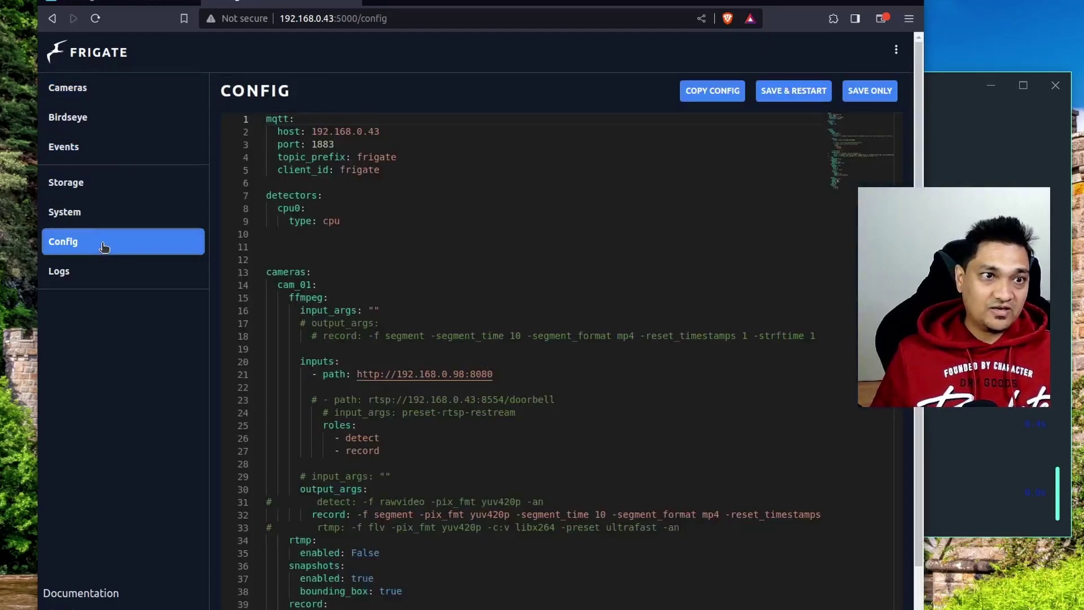
pyautogui.moveTo(438, 169); pyautogui.dragTo(323, 162)
pyautogui.moveTo(112, 103); pyautogui.dragTo(7, 59)
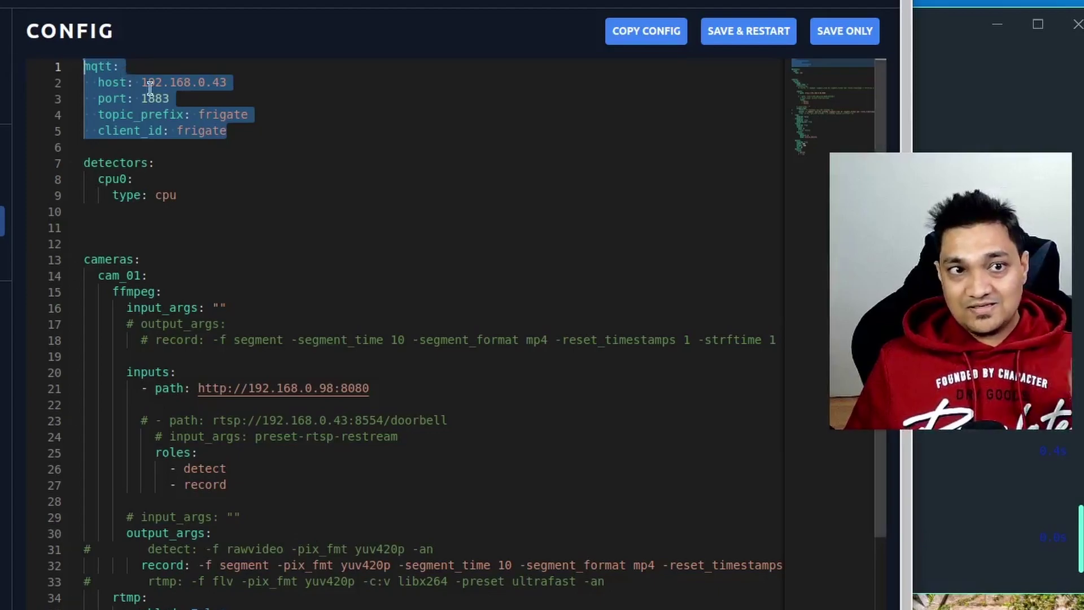
pyautogui.doubleClick(179, 82)
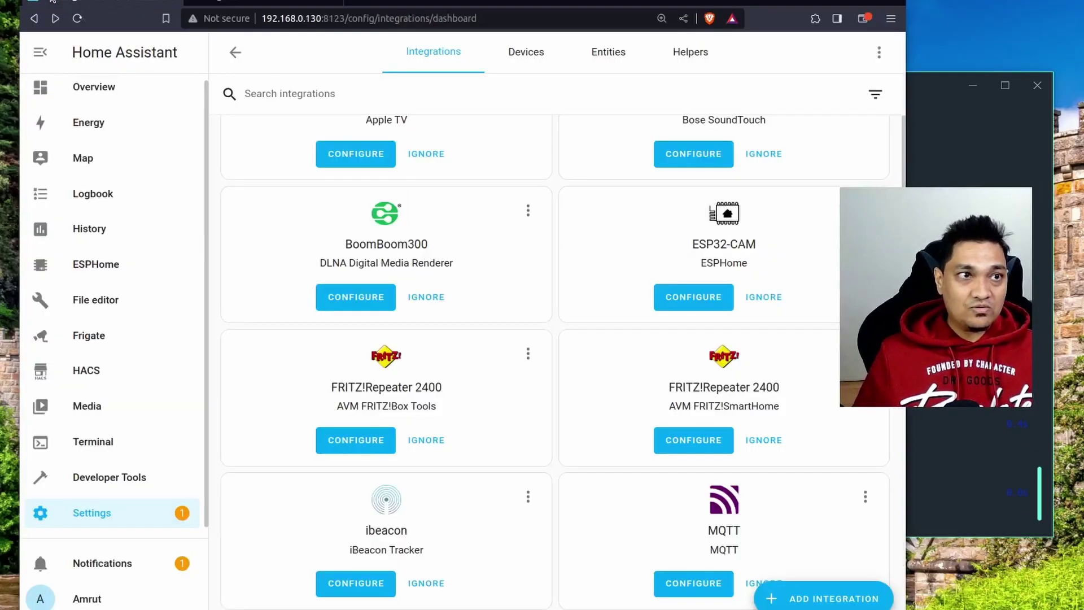
# Start adding the core MQTT integration from Devices & Services
pyautogui.click(117, 519)
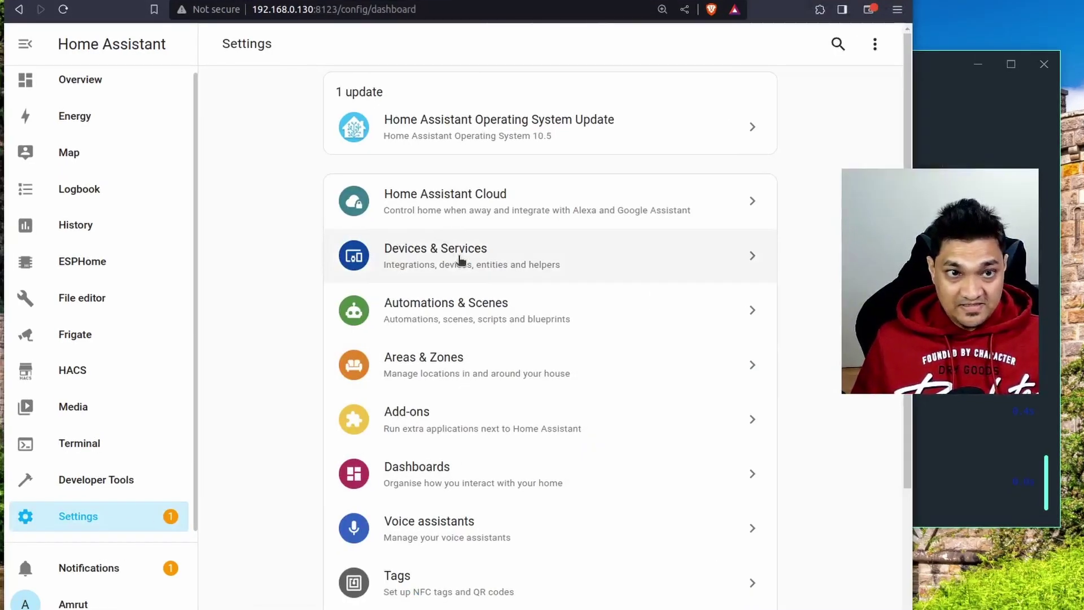
pyautogui.click(461, 260)
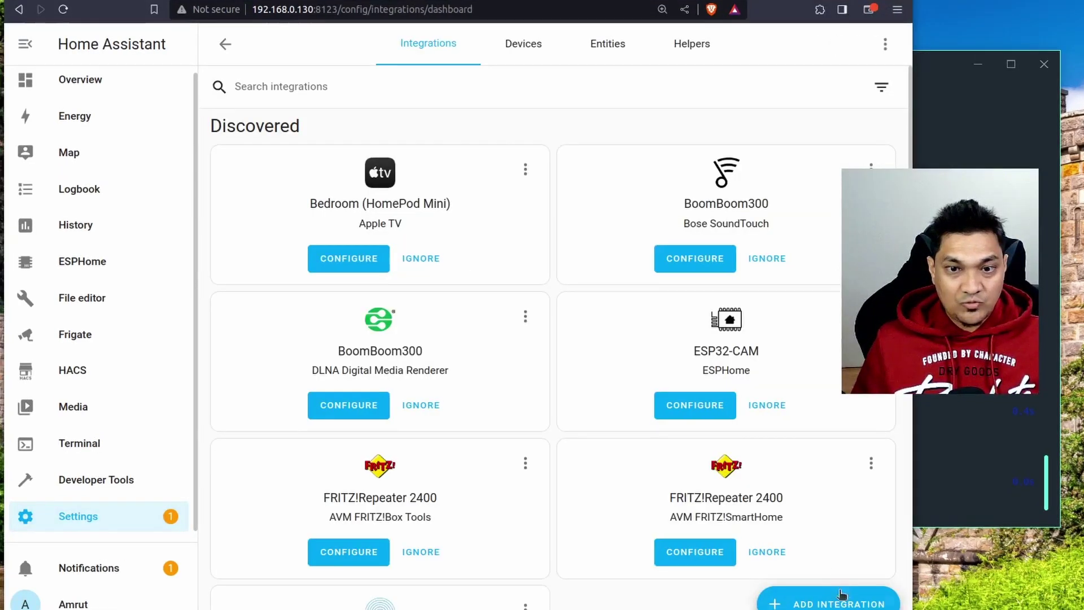
pyautogui.click(824, 601)
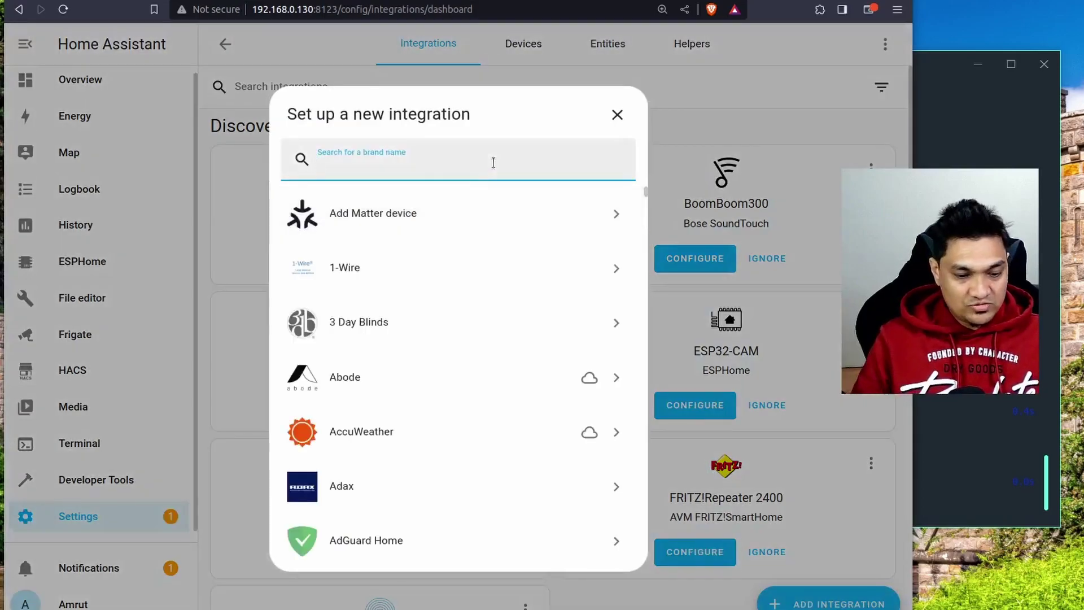
pyautogui.write('mqtt')
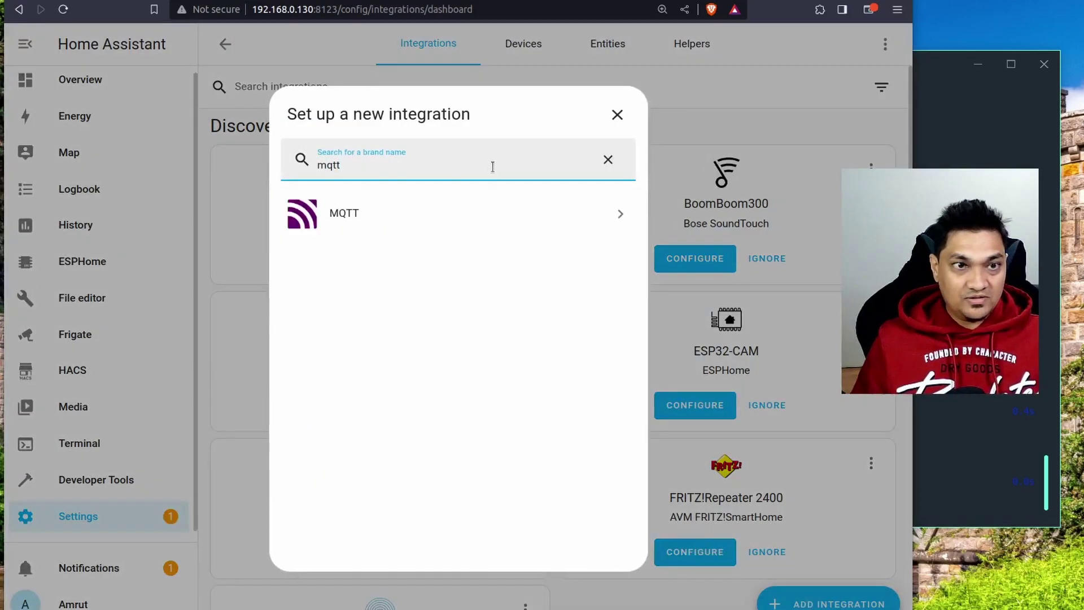
pyautogui.click(487, 204)
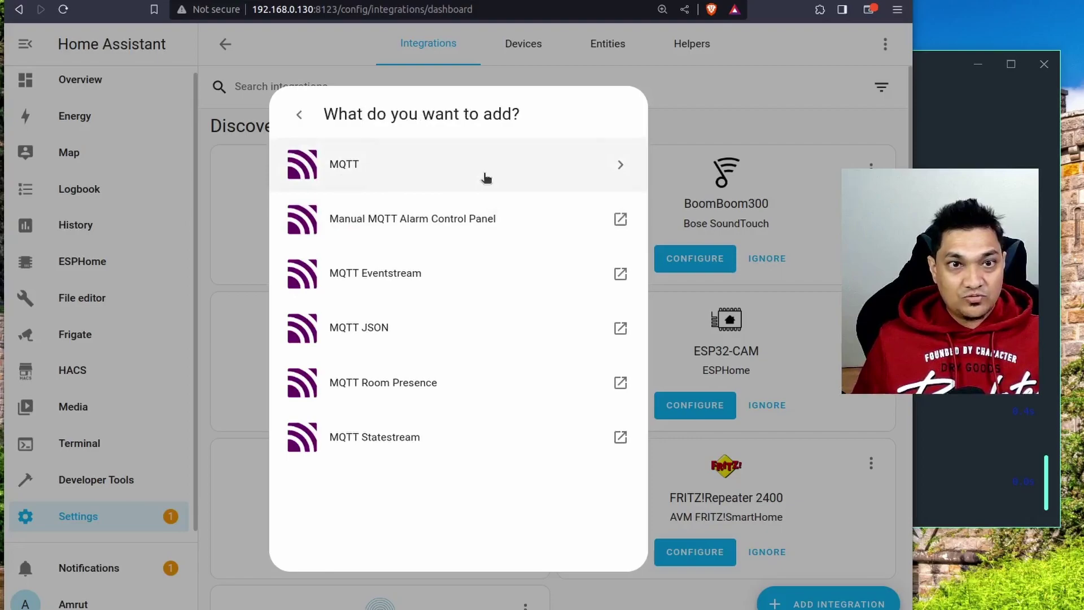
pyautogui.click(484, 177)
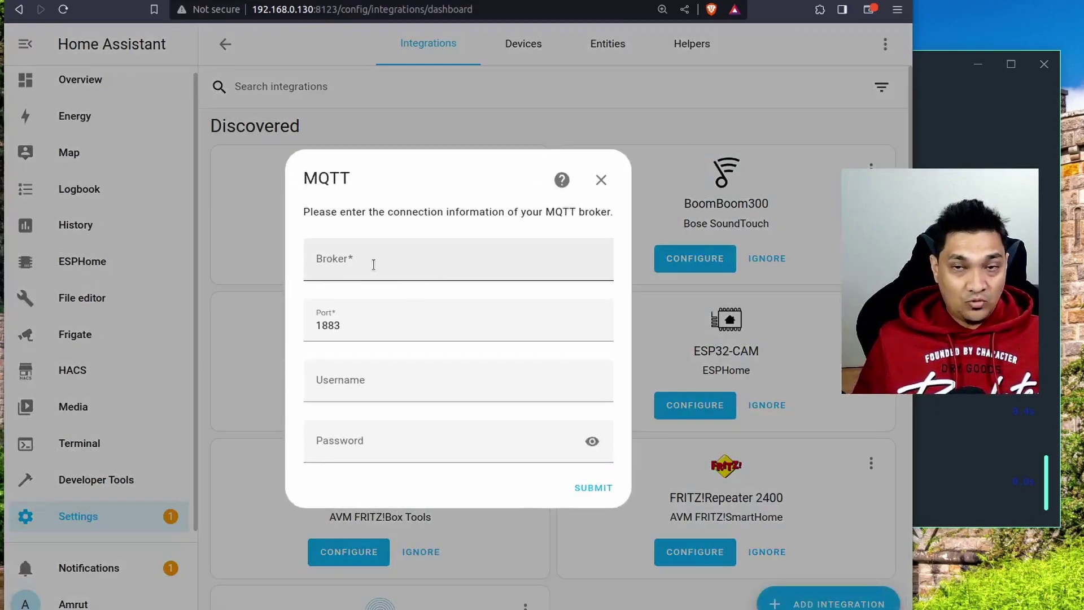
# Set the broker to 192.168.0.43 on port 1883, submit, and close the confirmation
pyautogui.click(374, 264)
pyautogui.write('192.')
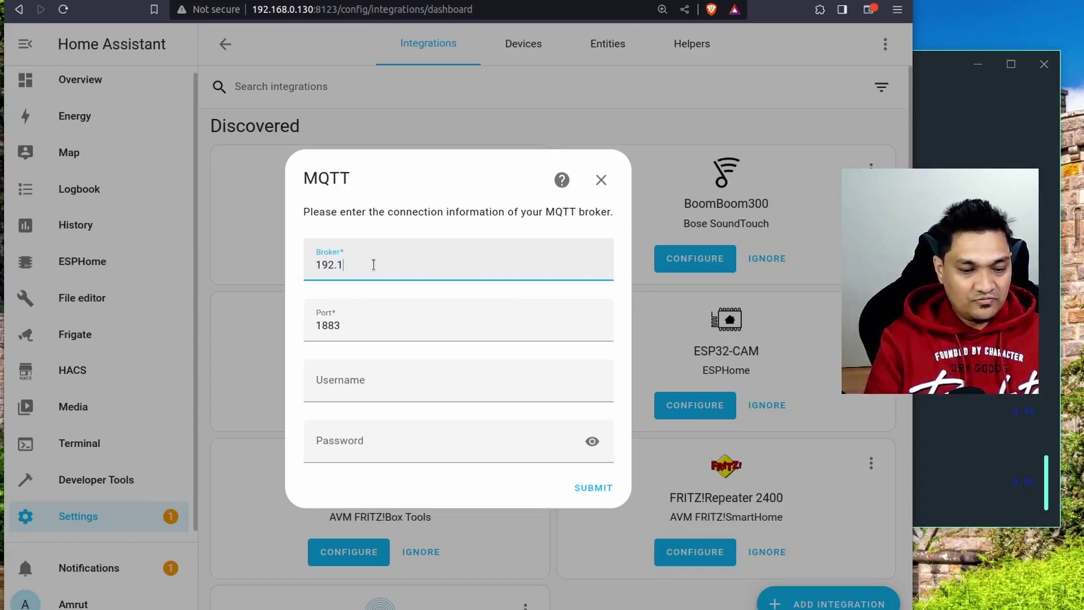
pyautogui.write('168.0.4')
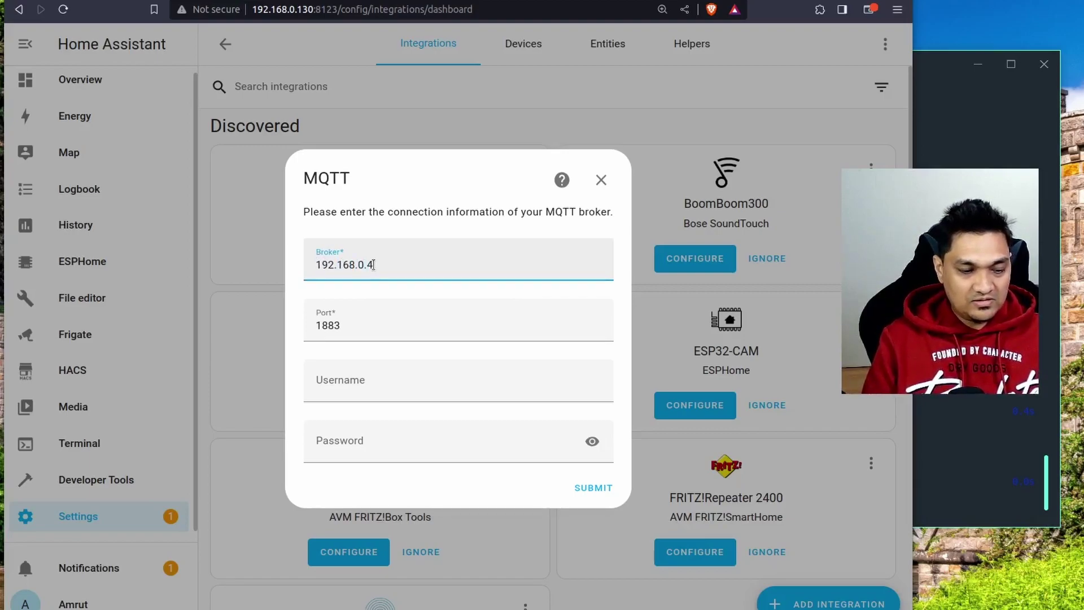
pyautogui.write('3')
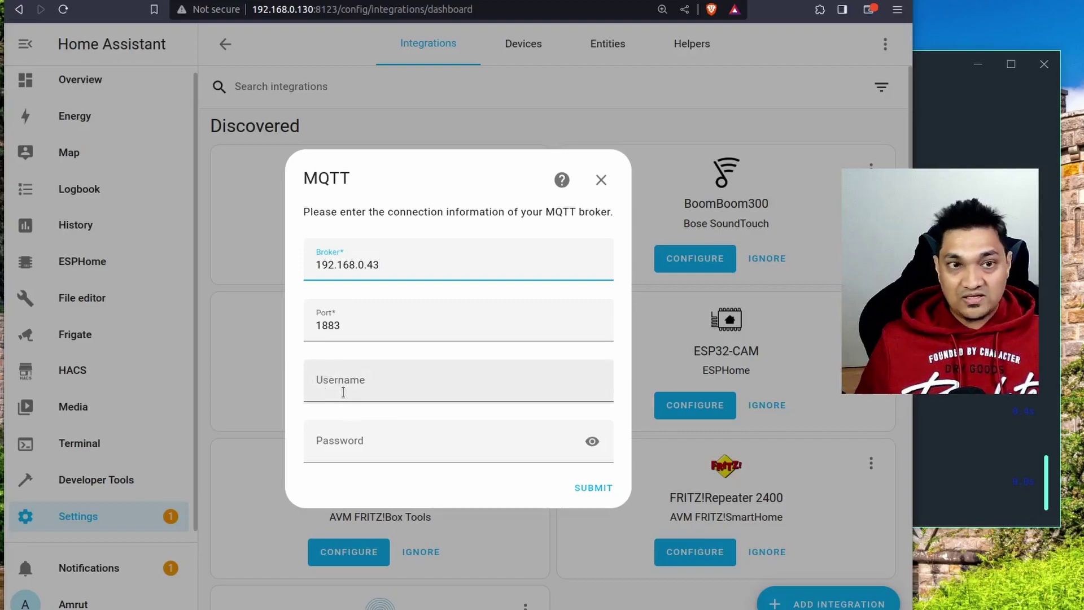
pyautogui.click(594, 488)
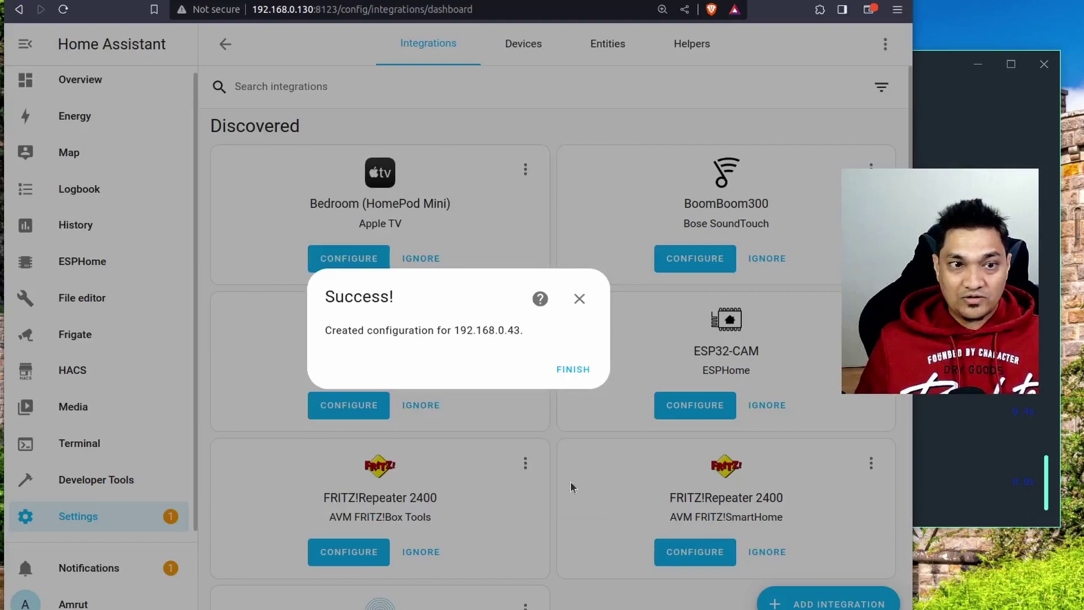
pyautogui.moveTo(531, 331); pyautogui.dragTo(337, 297)
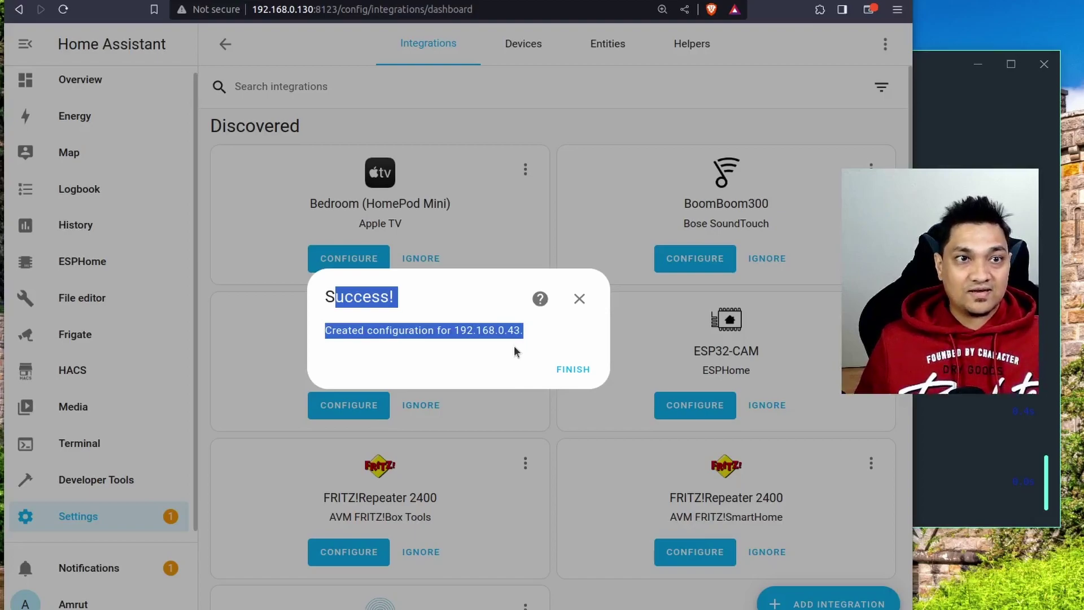
pyautogui.click(556, 370)
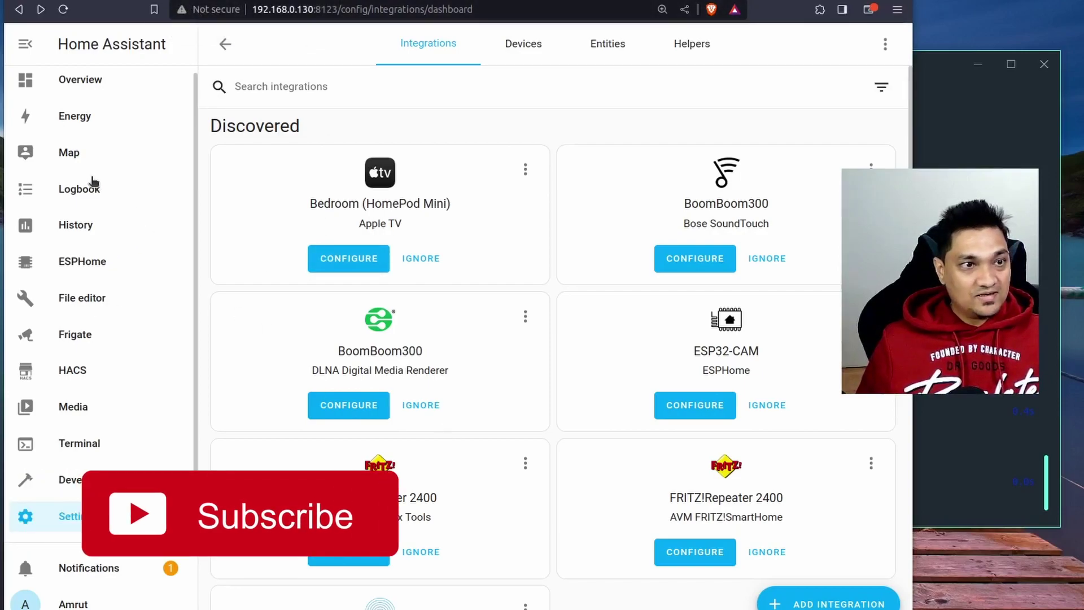
# Download the Frigate v4.0.0 custom integration from the HACS integrations store
pyautogui.click(70, 371)
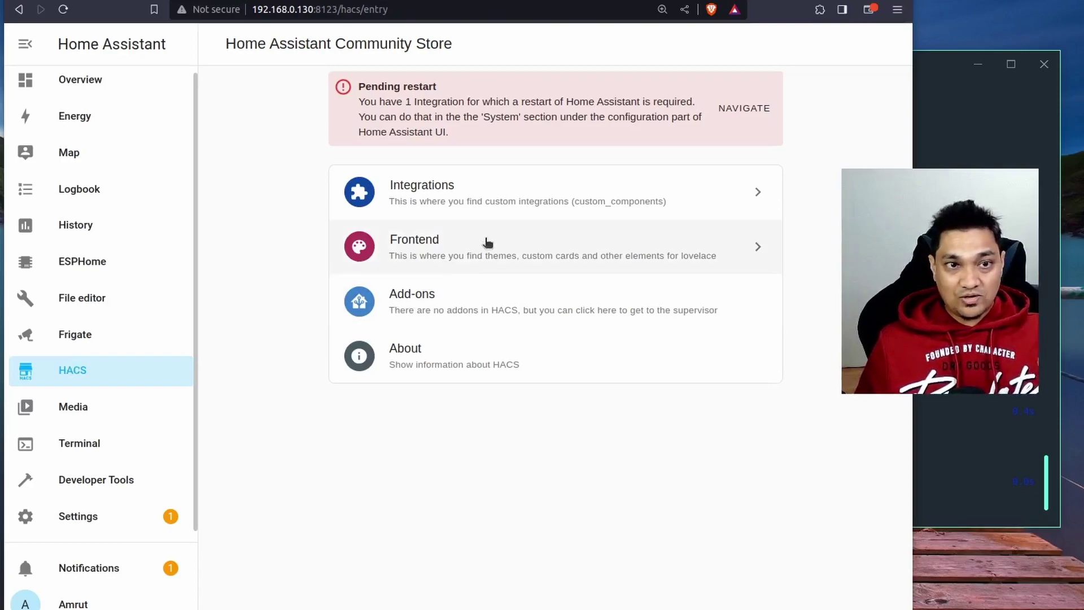
pyautogui.click(513, 202)
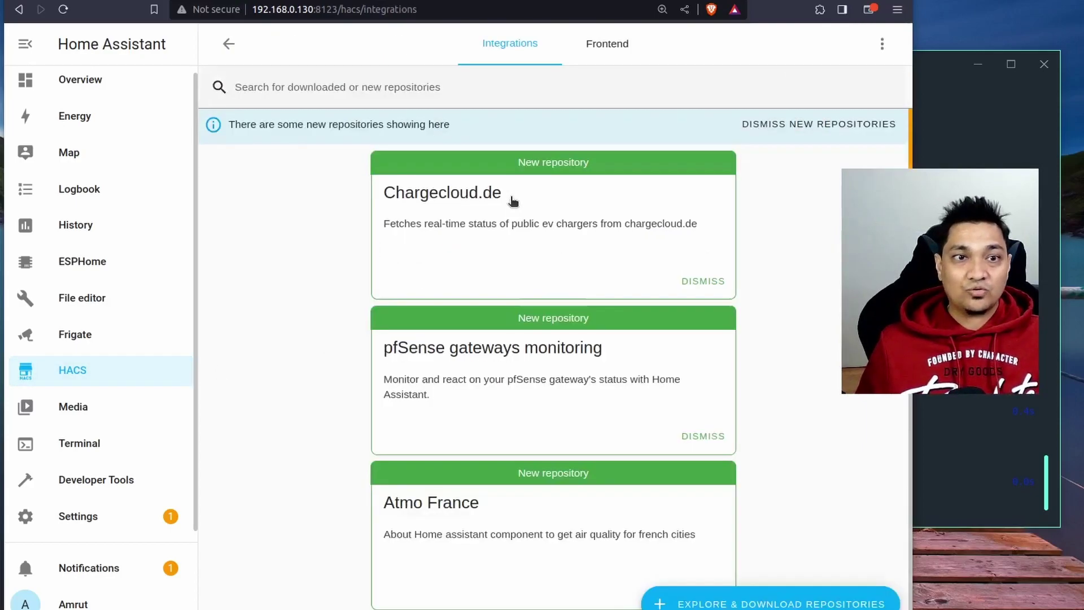
pyautogui.click(781, 603)
pyautogui.write('fri')
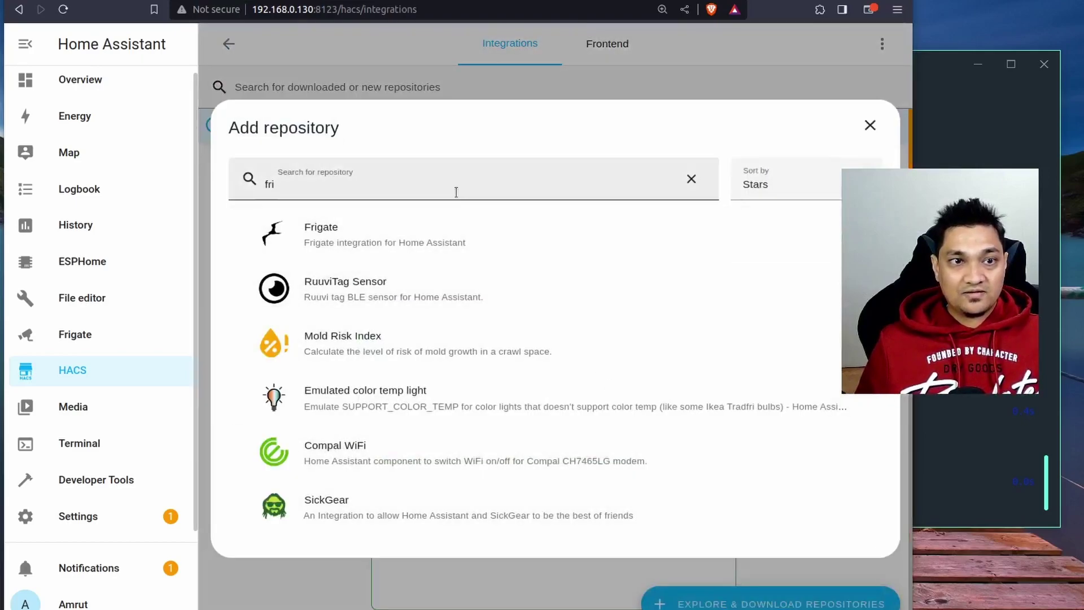
pyautogui.write('ga')
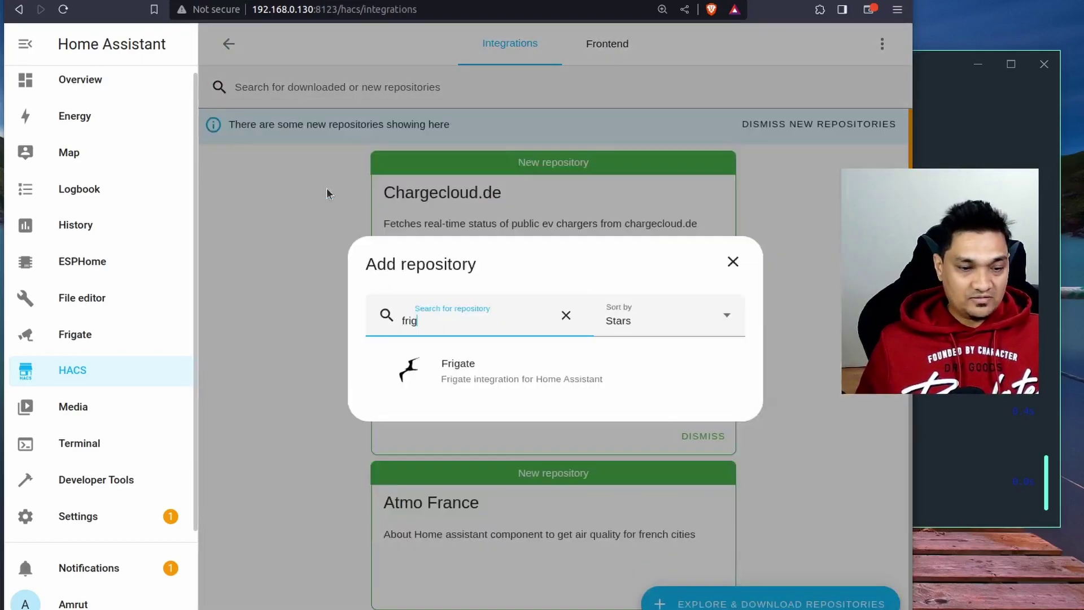
pyautogui.click(474, 377)
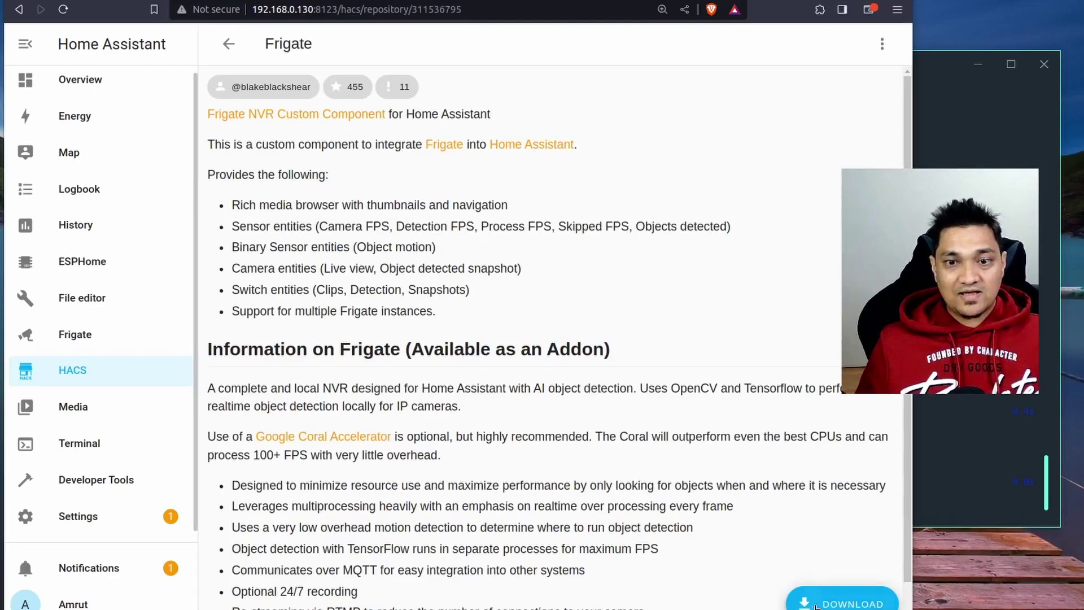
pyautogui.click(823, 603)
pyautogui.click(724, 451)
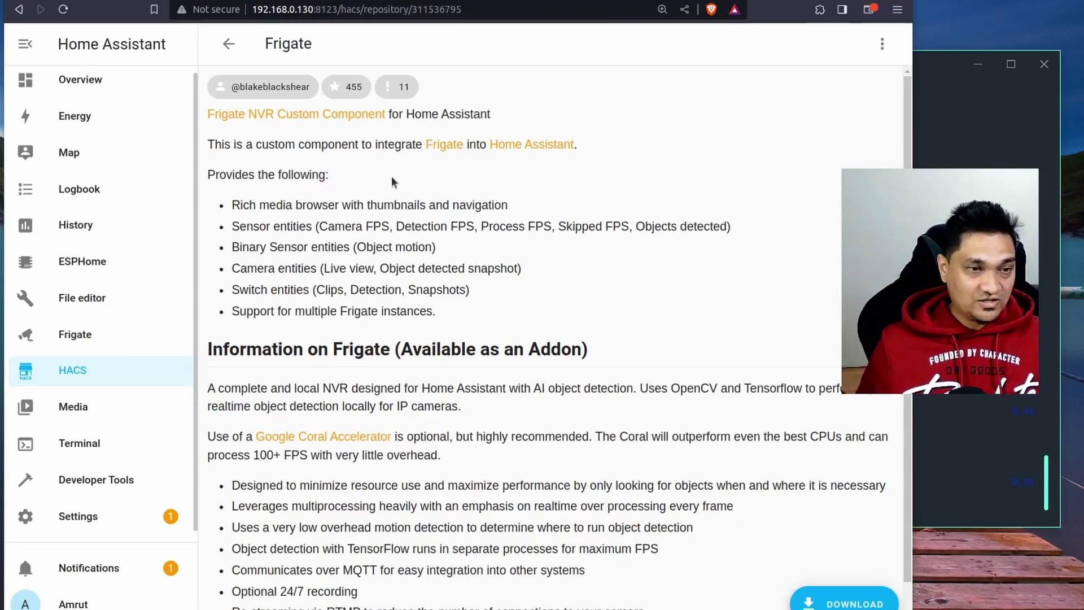
pyautogui.click(120, 519)
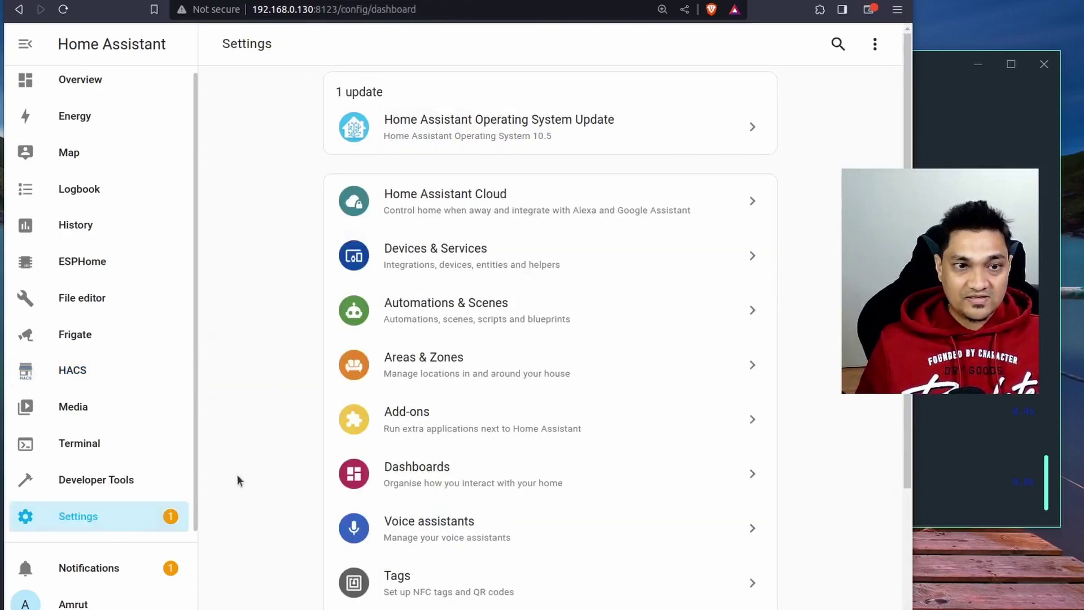
# Add a new integration, filtering brands by 'fri' and choosing Frigate
pyautogui.click(430, 264)
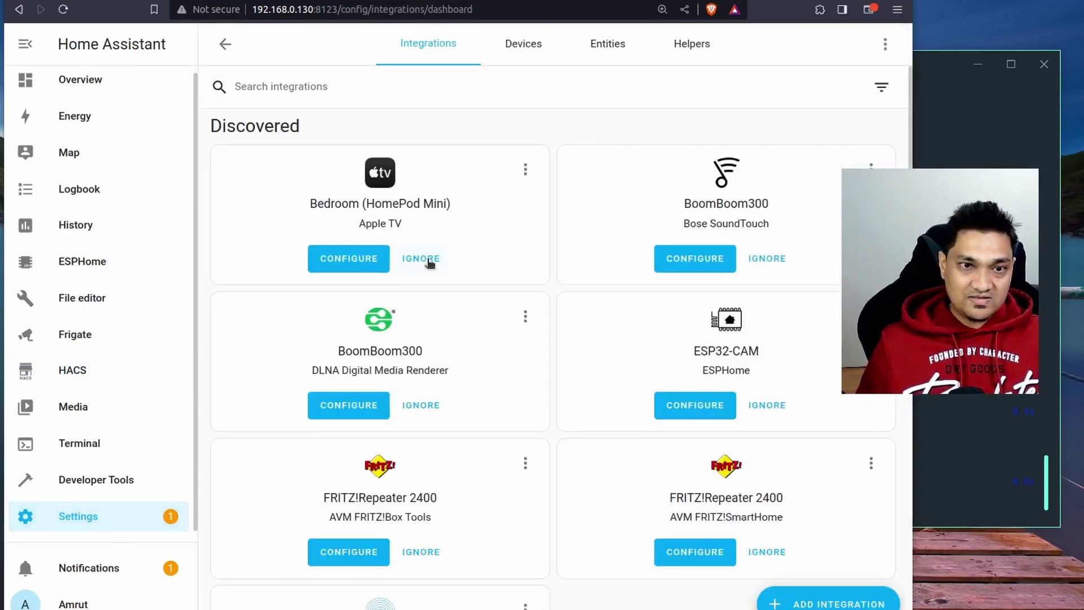
pyautogui.click(827, 603)
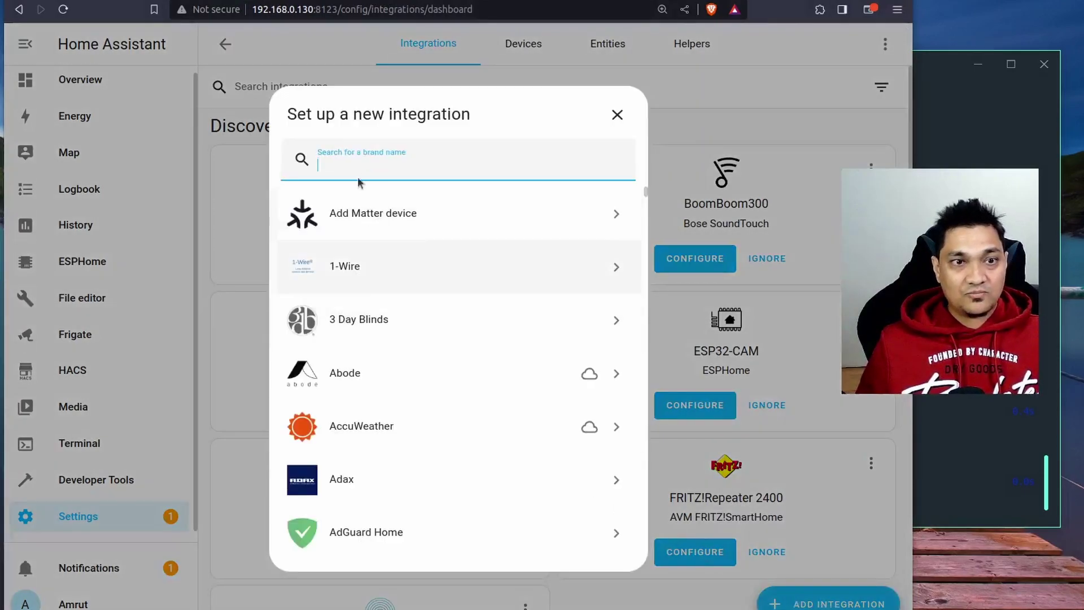
pyautogui.write('fri')
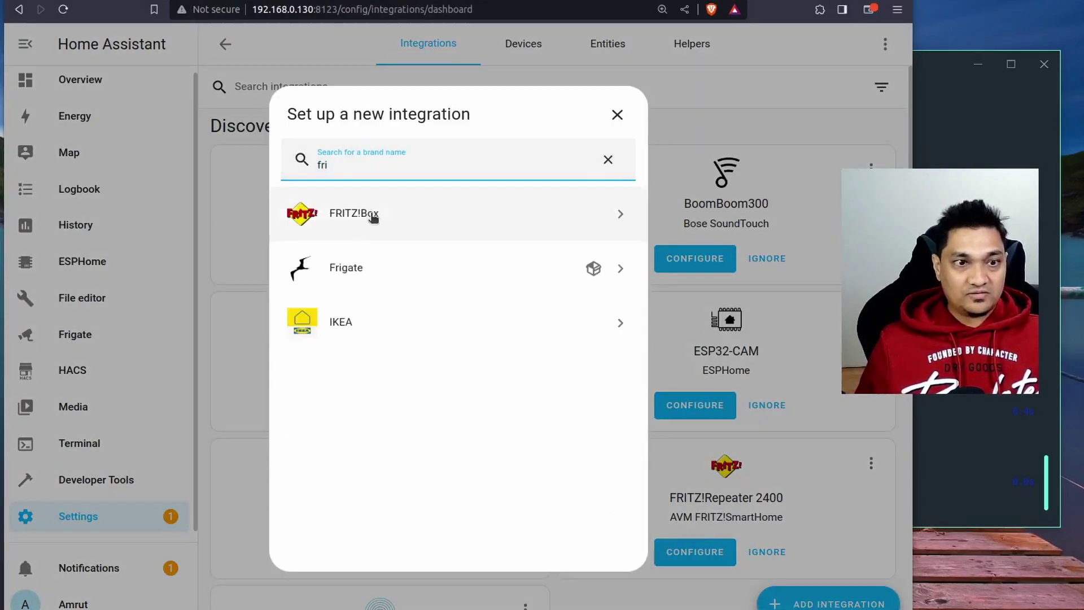
pyautogui.click(368, 274)
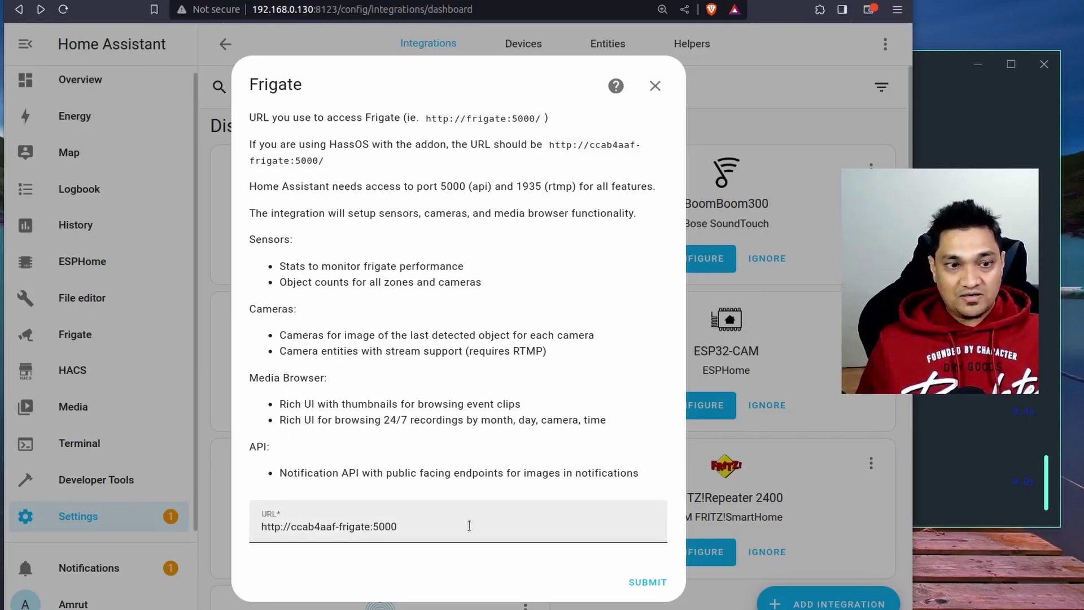
pyautogui.moveTo(425, 526); pyautogui.dragTo(247, 531)
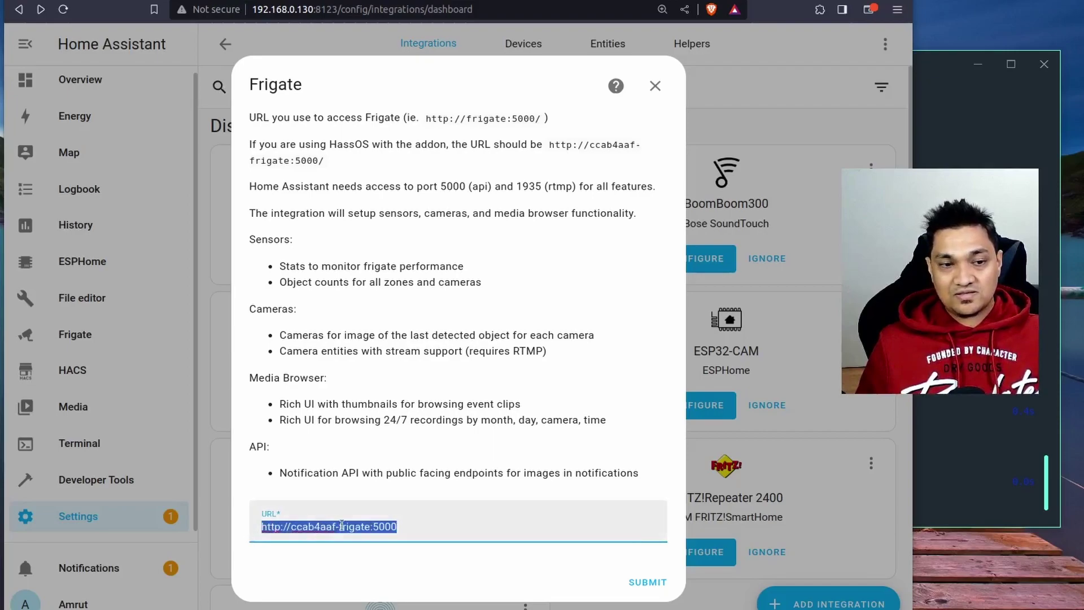
pyautogui.click(373, 527)
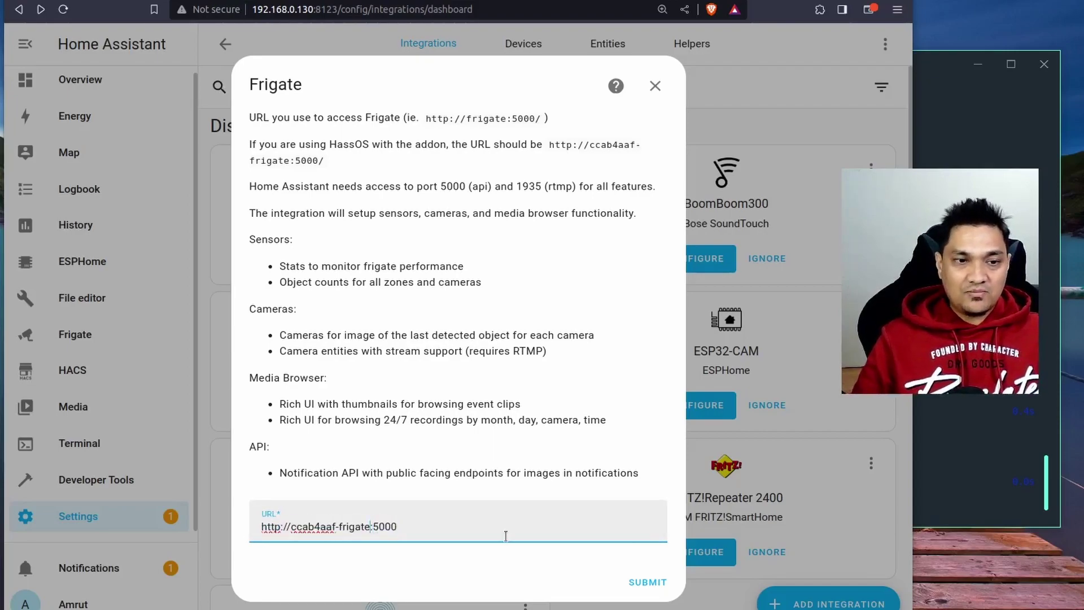
pyautogui.hotkey('shift', 'Left')
pyautogui.hotkey('shift', 'Left')
pyautogui.hotkey('ctrl', 'shift', 'Left')
pyautogui.hotkey('ctrl', 'shift', 'Left')
pyautogui.write('192.')
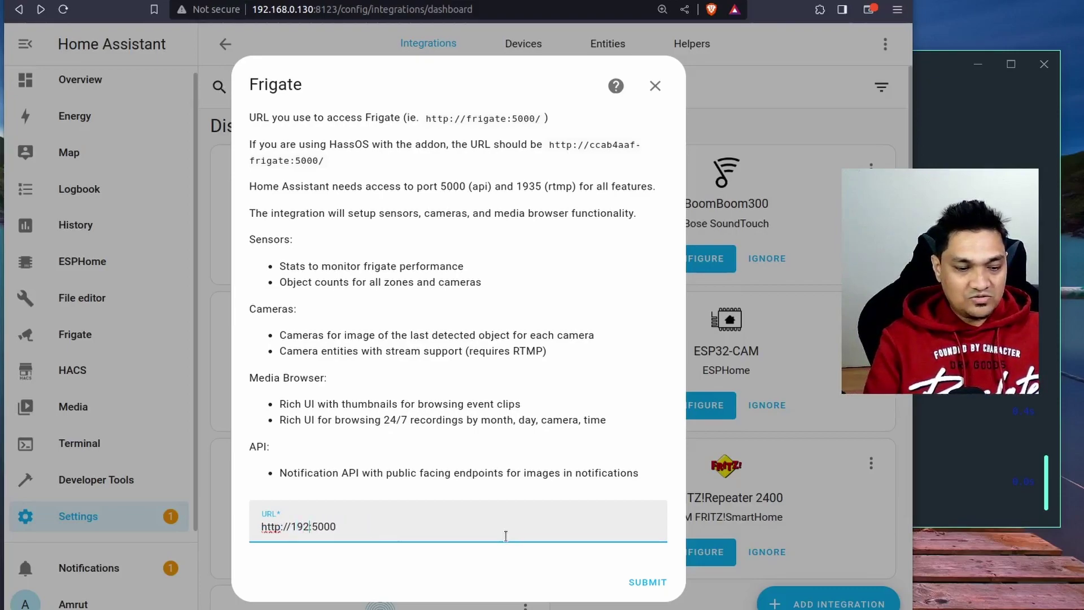
pyautogui.write('168.0.43')
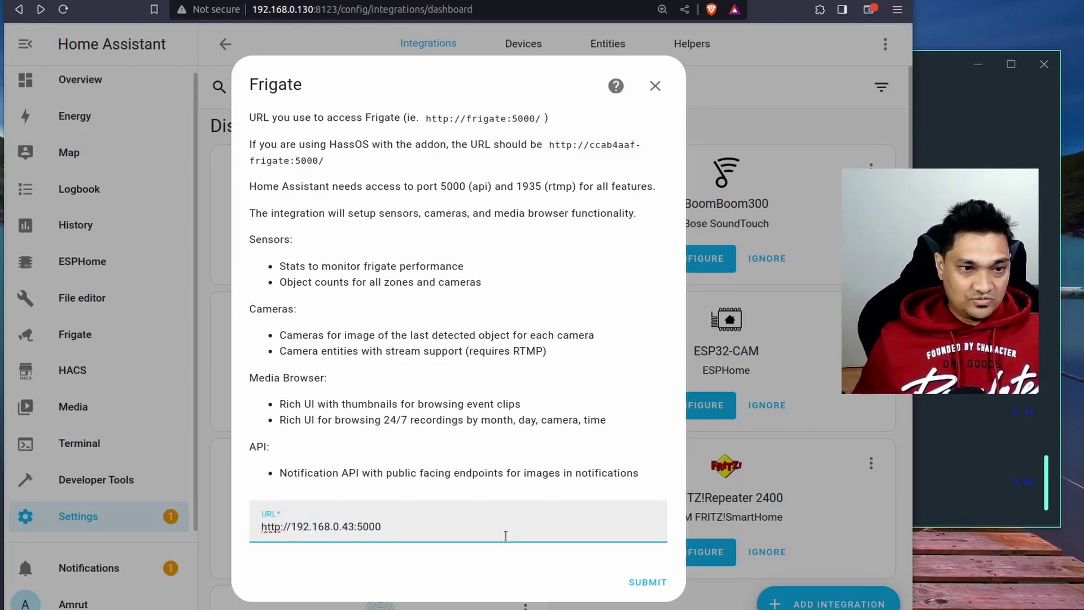
pyautogui.doubleClick(271, 526)
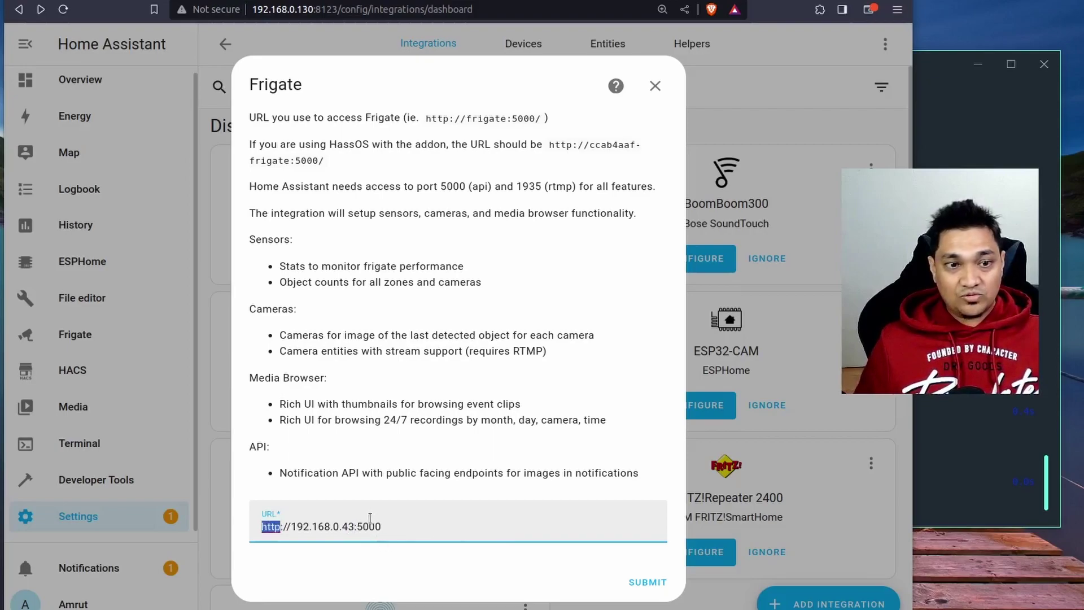
pyautogui.doubleClick(370, 526)
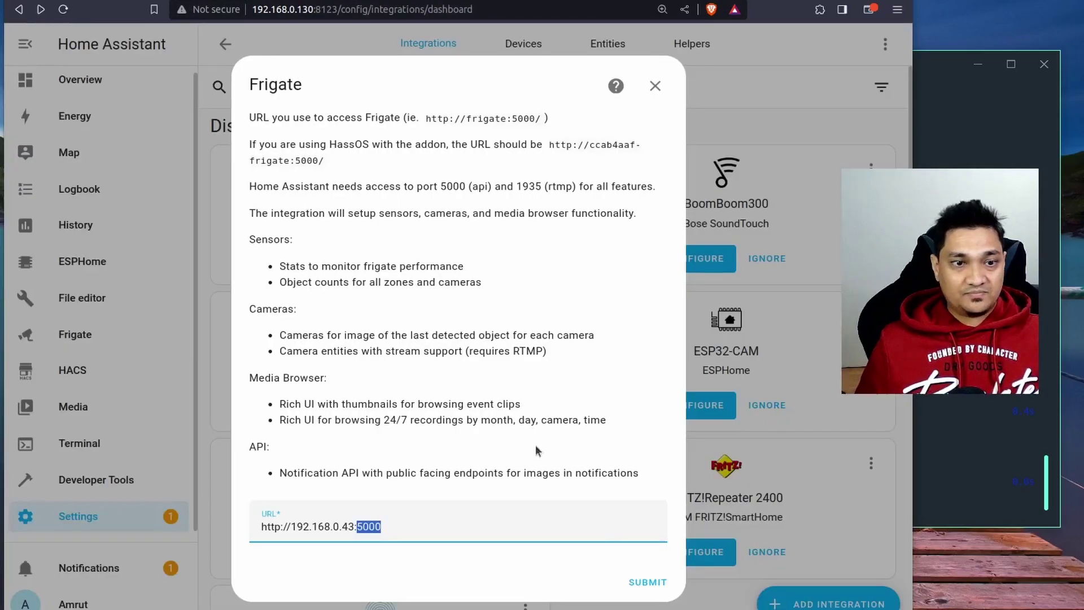
pyautogui.click(648, 583)
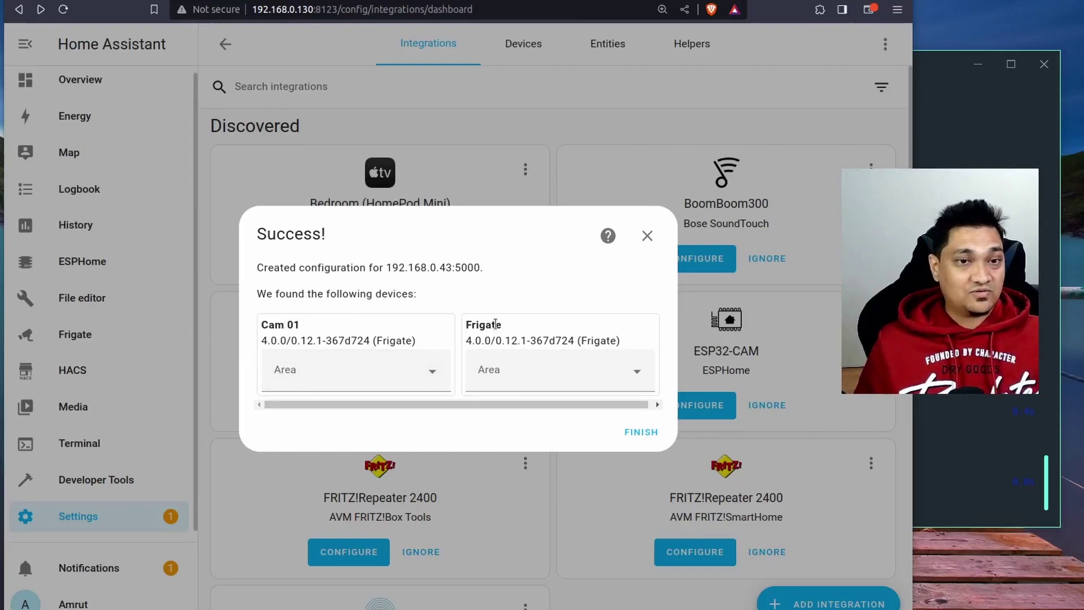
# Close the Frigate confirmation and open Cam 01 from the Frigate integration's device list
pyautogui.click(634, 432)
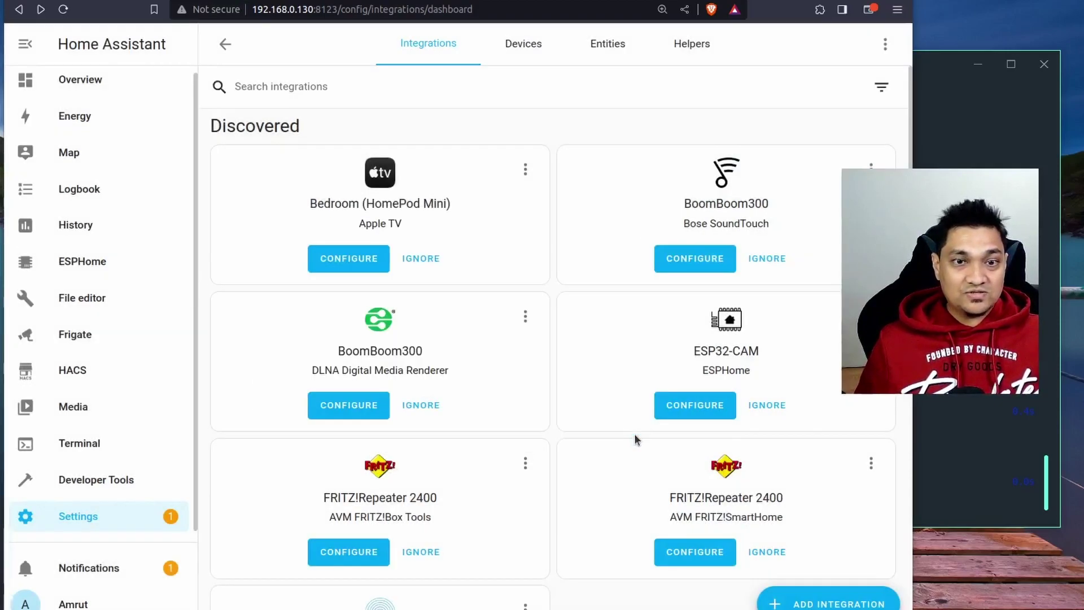
pyautogui.scroll(-12, 409, 334)
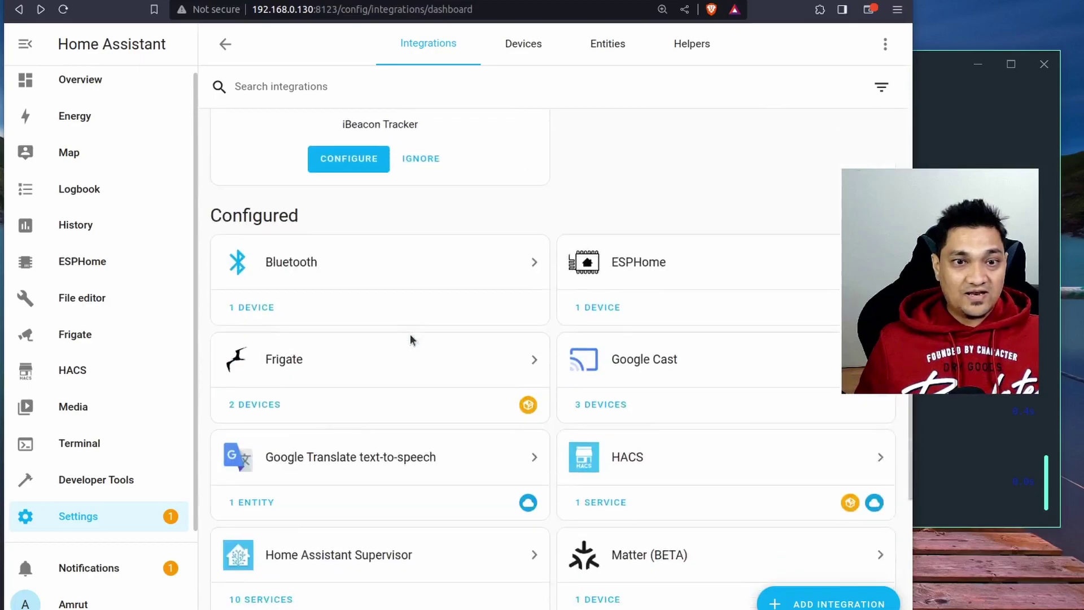
pyautogui.scroll(-3, 411, 336)
pyautogui.scroll(6, 411, 336)
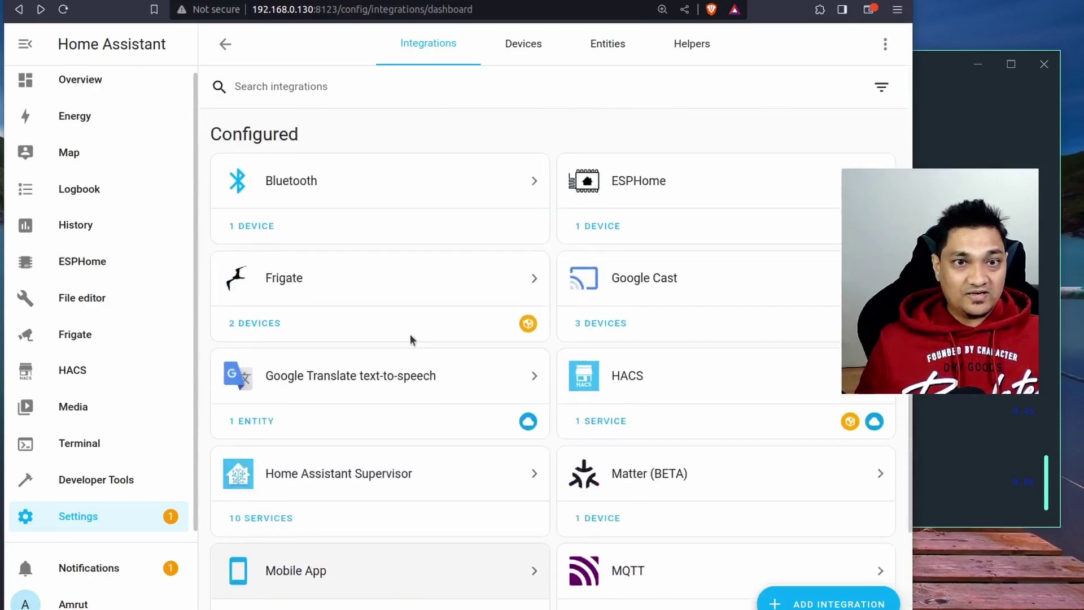
pyautogui.click(319, 370)
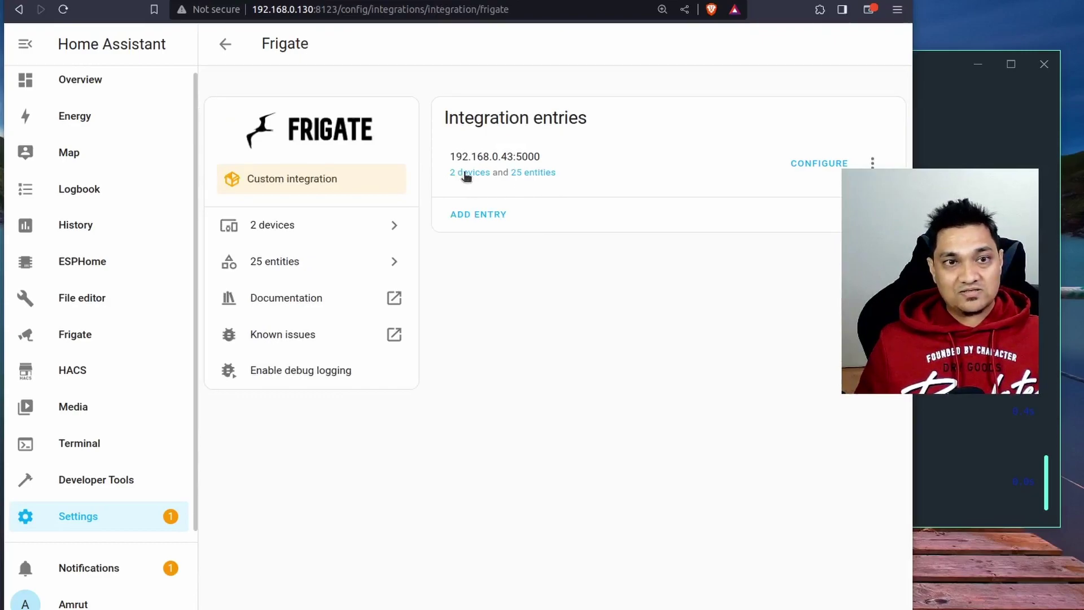
pyautogui.click(466, 174)
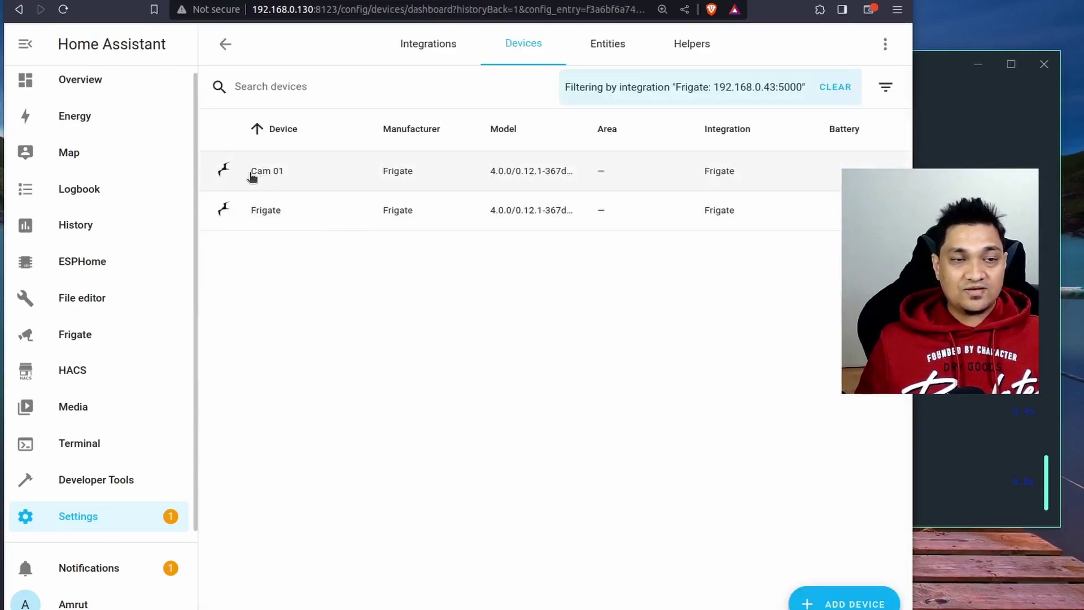
pyautogui.click(269, 173)
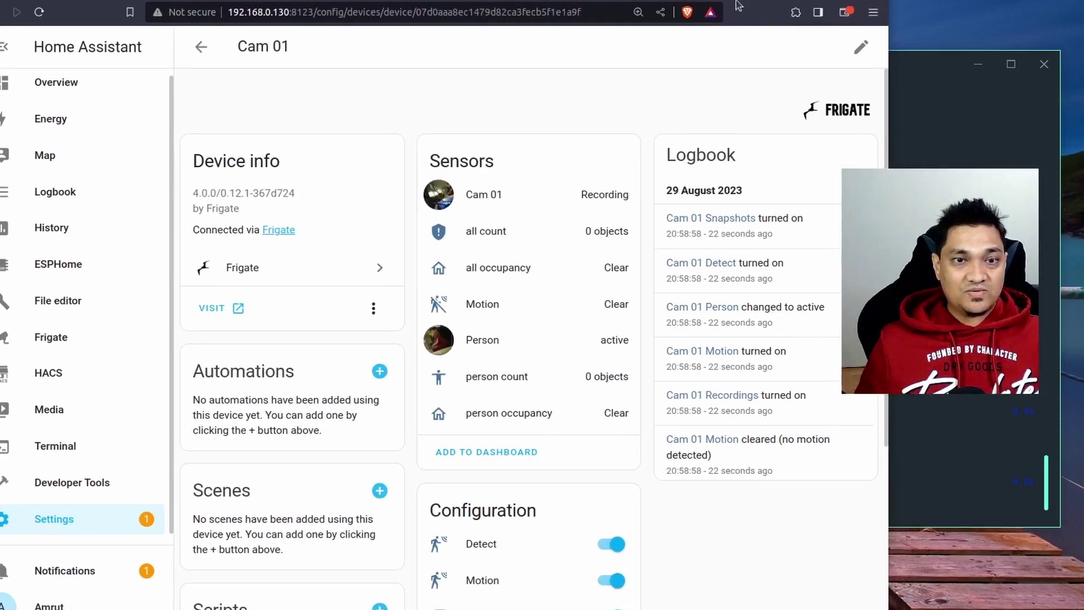
# Check the Cam 01 live stream, then switch to the Frigate Mobile App Notifications 2.0 forum tab
pyautogui.click(441, 192)
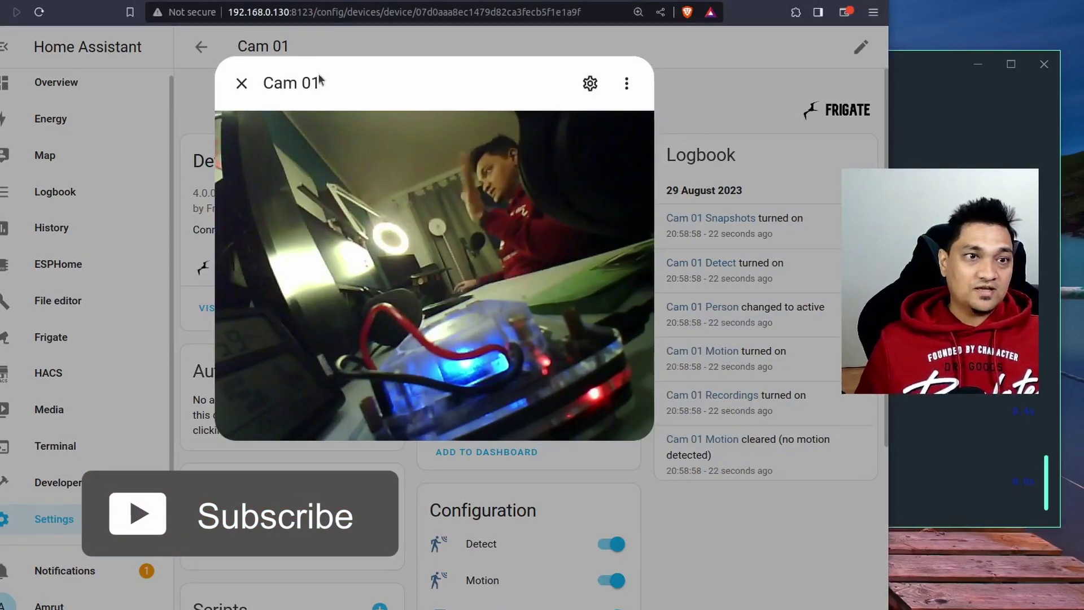
pyautogui.click(241, 83)
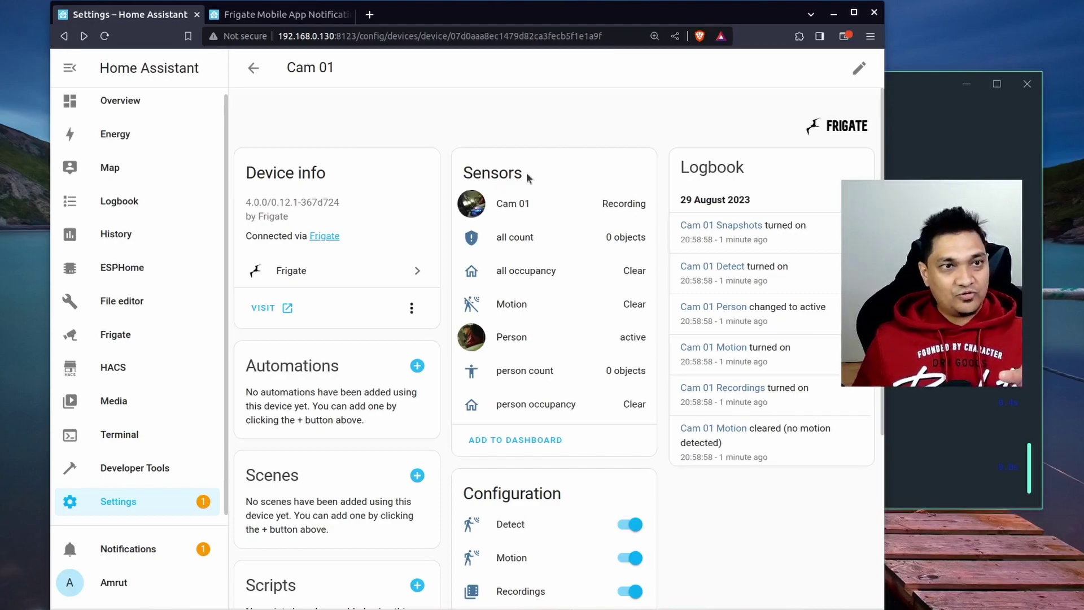
pyautogui.click(302, 15)
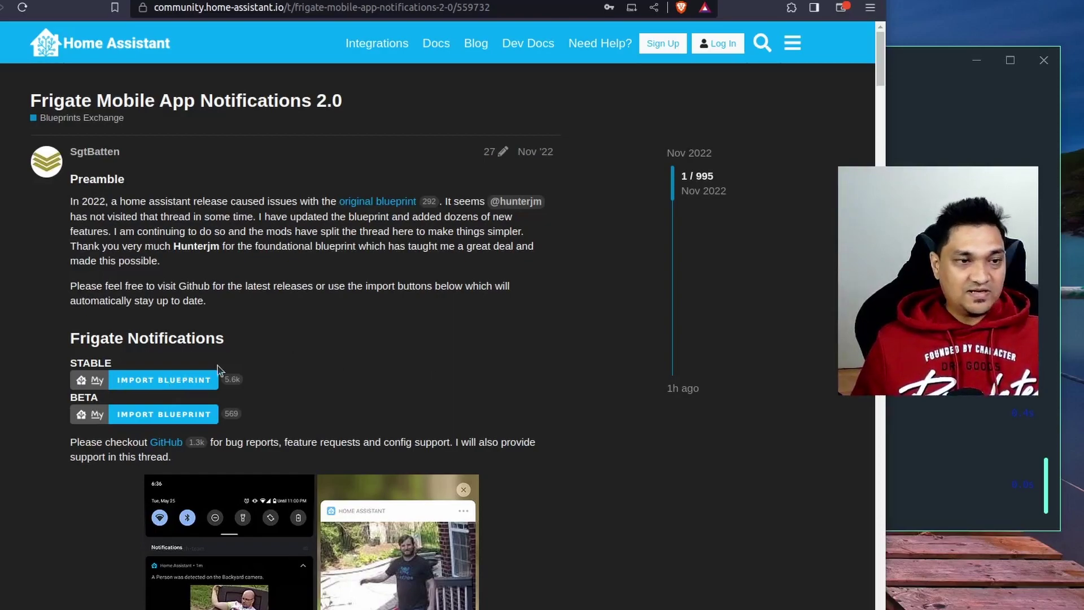
# Import the stable Frigate Notifications blueprint from the forum, closing after 'File already exists'
pyautogui.click(168, 379)
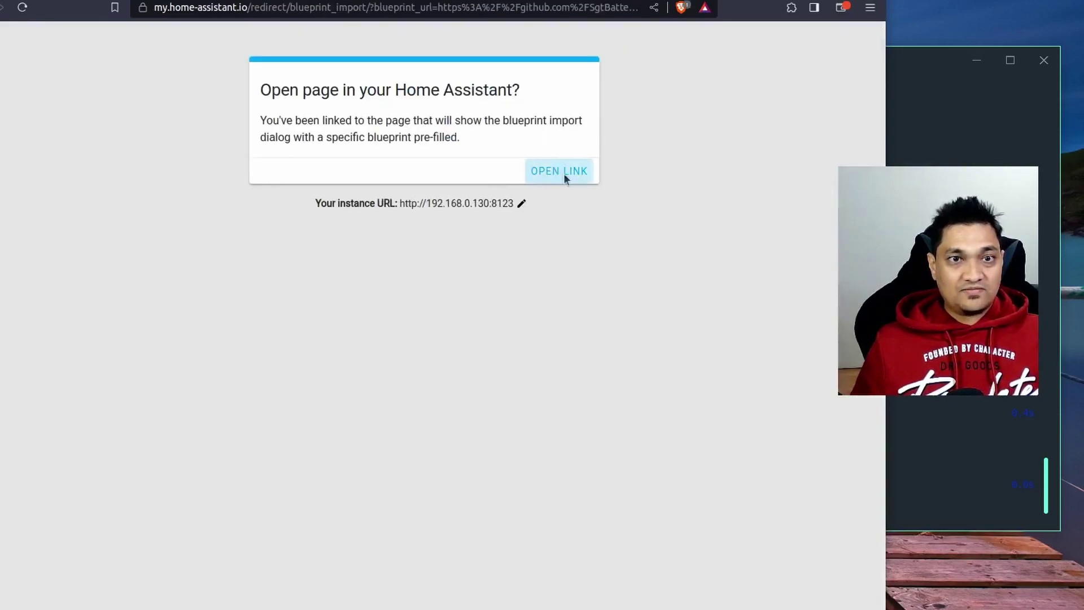
pyautogui.click(556, 171)
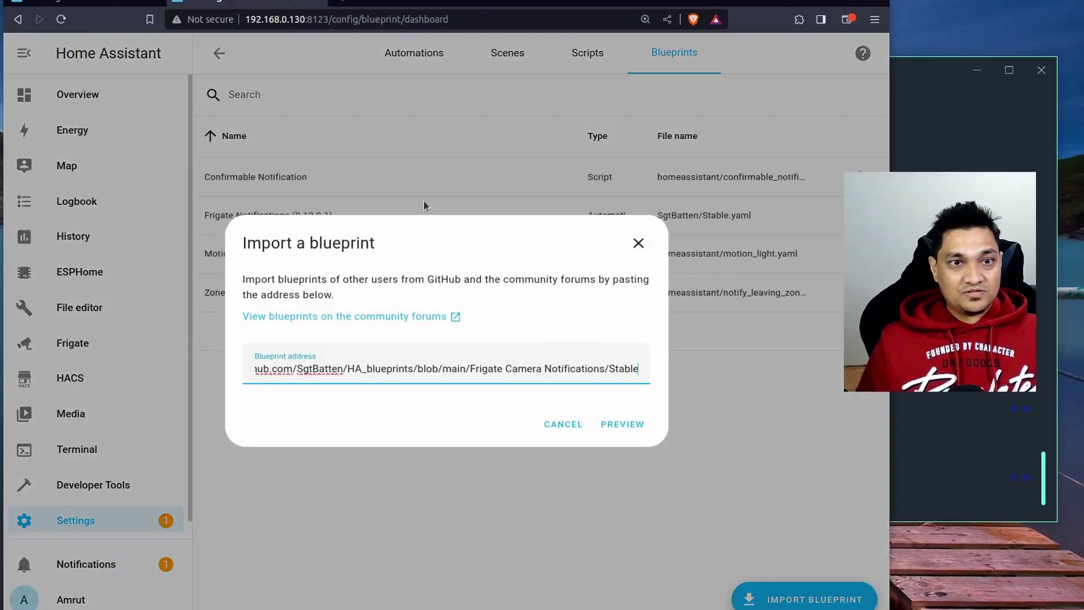
pyautogui.click(629, 422)
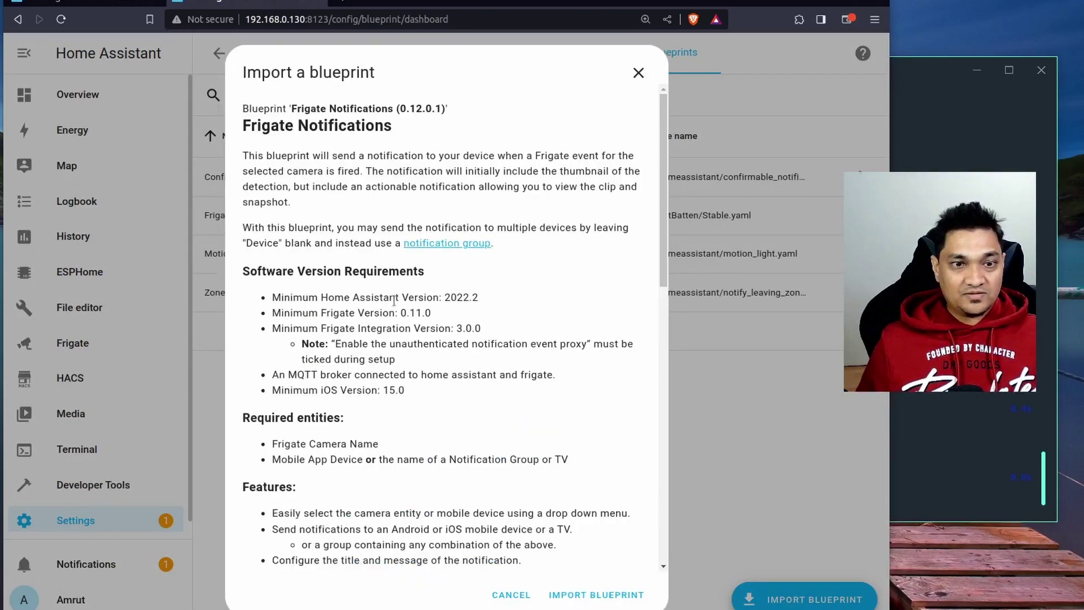
pyautogui.moveTo(273, 442); pyautogui.dragTo(562, 458)
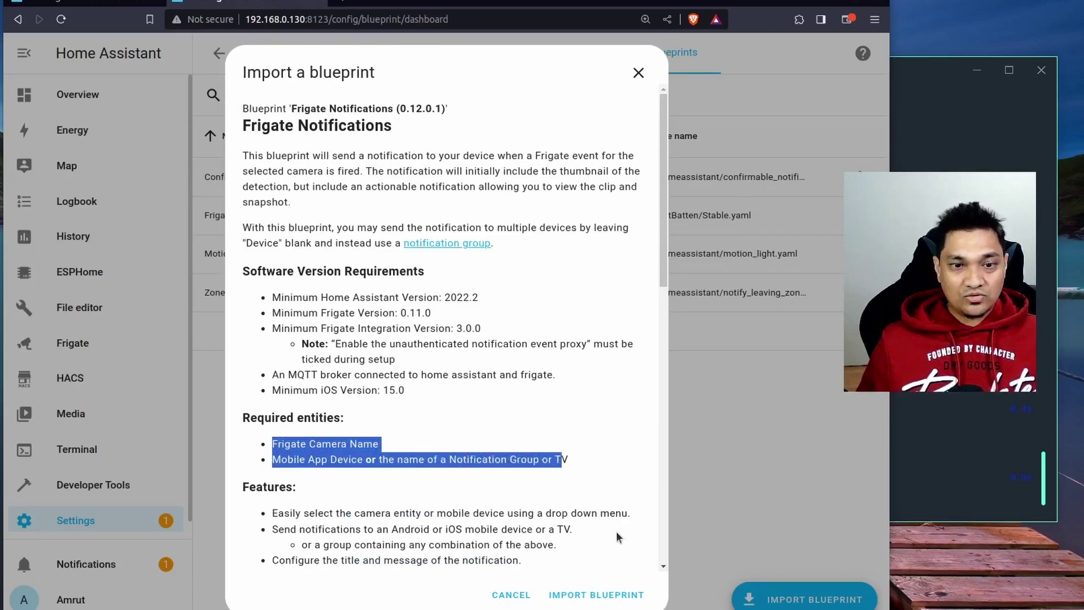
pyautogui.click(621, 595)
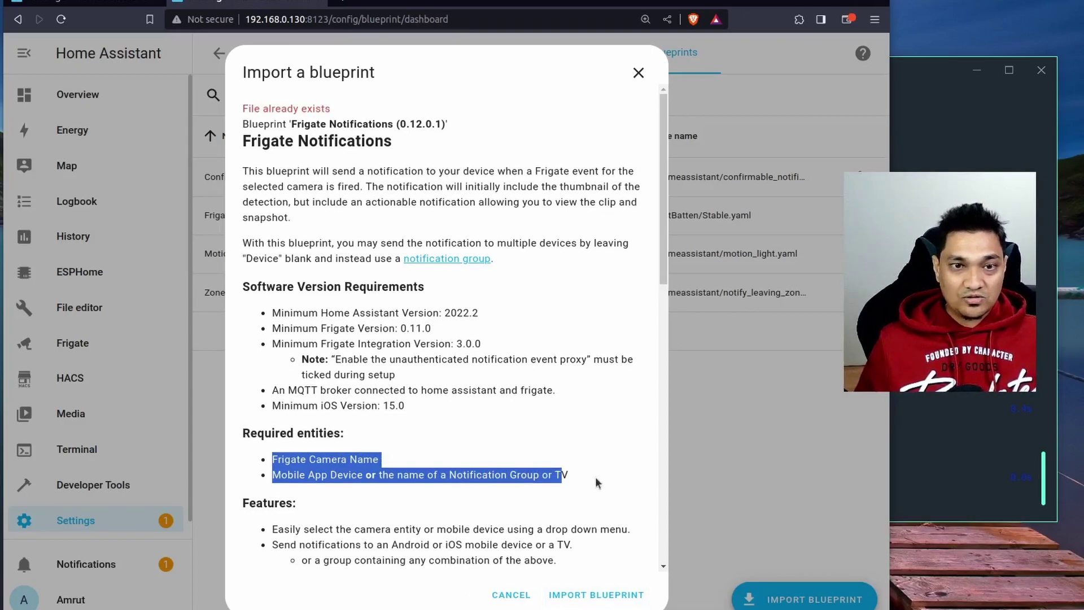
pyautogui.click(639, 73)
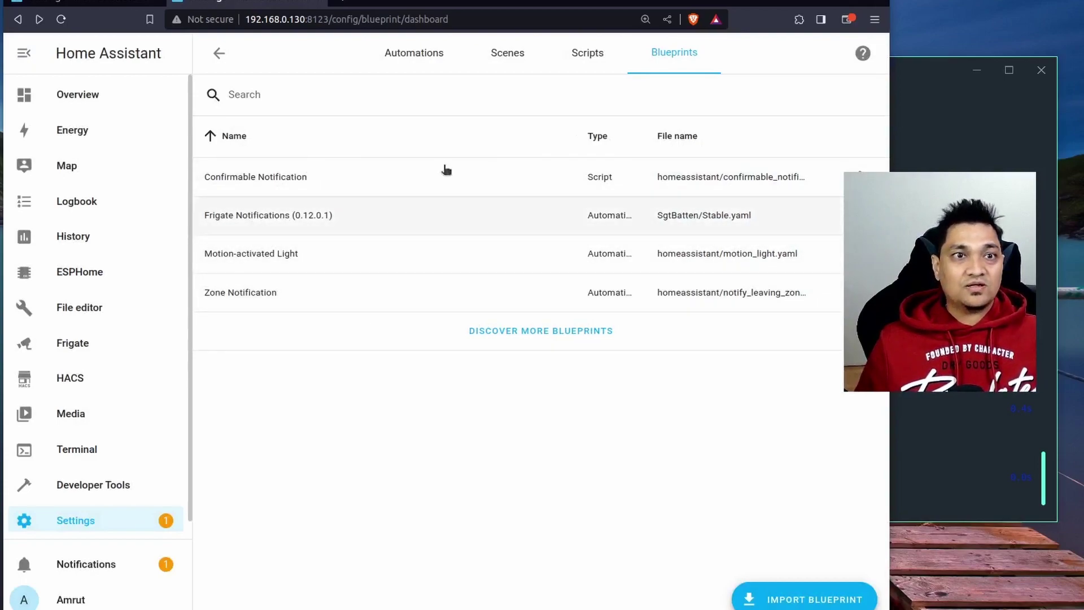
# Create a new automation based on the Frigate Notifications blueprint
pyautogui.click(420, 60)
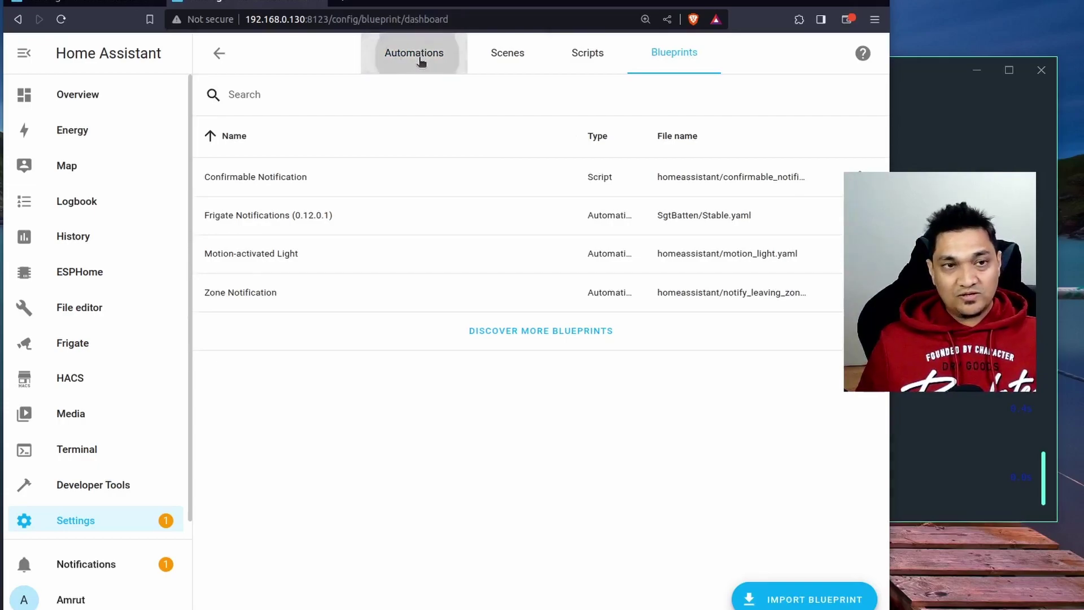
pyautogui.click(802, 596)
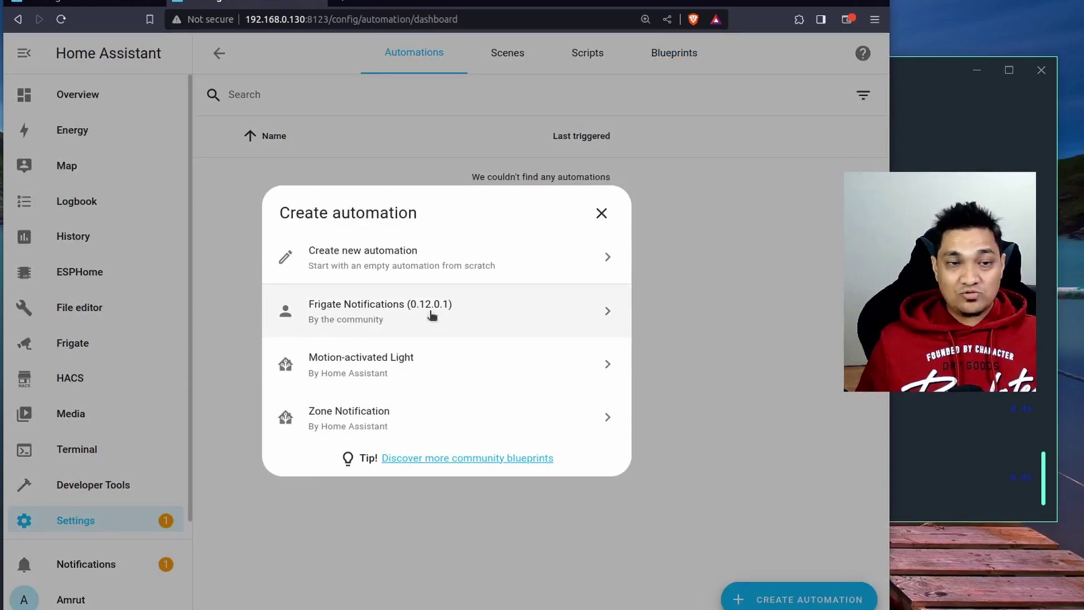
pyautogui.click(351, 314)
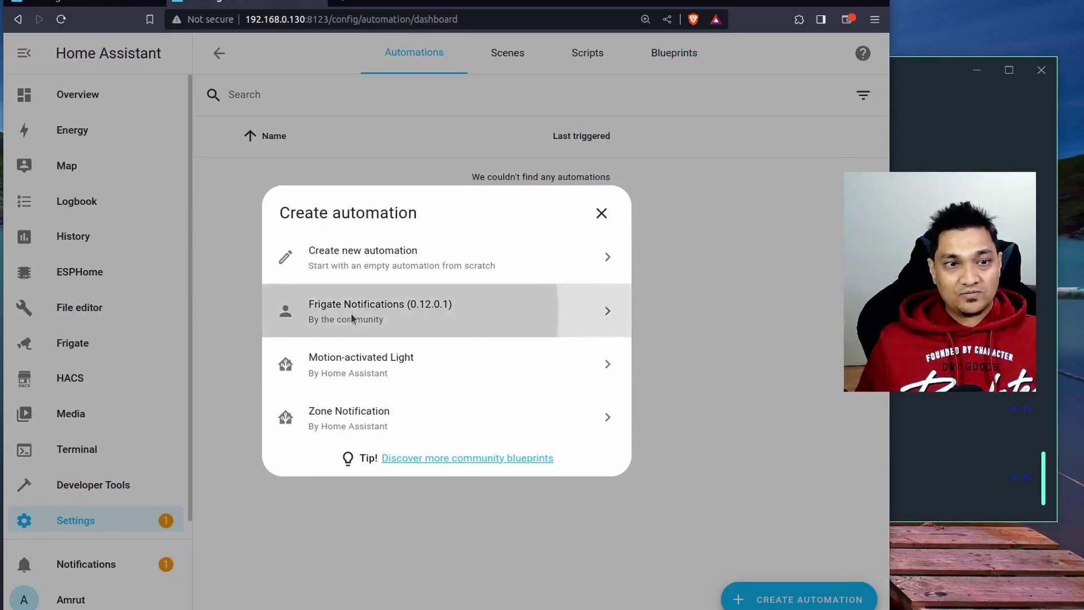
# Set the blueprint's camera to Cam 01 and its mobile device to NE2213
pyautogui.scroll(-13, 325, 300)
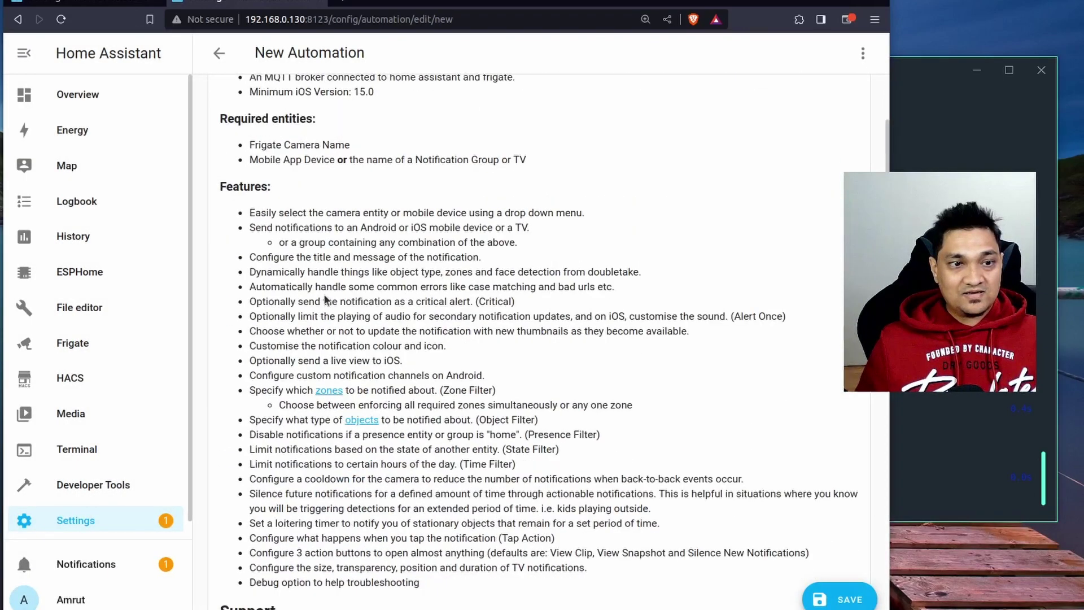
pyautogui.click(582, 214)
pyautogui.click(587, 272)
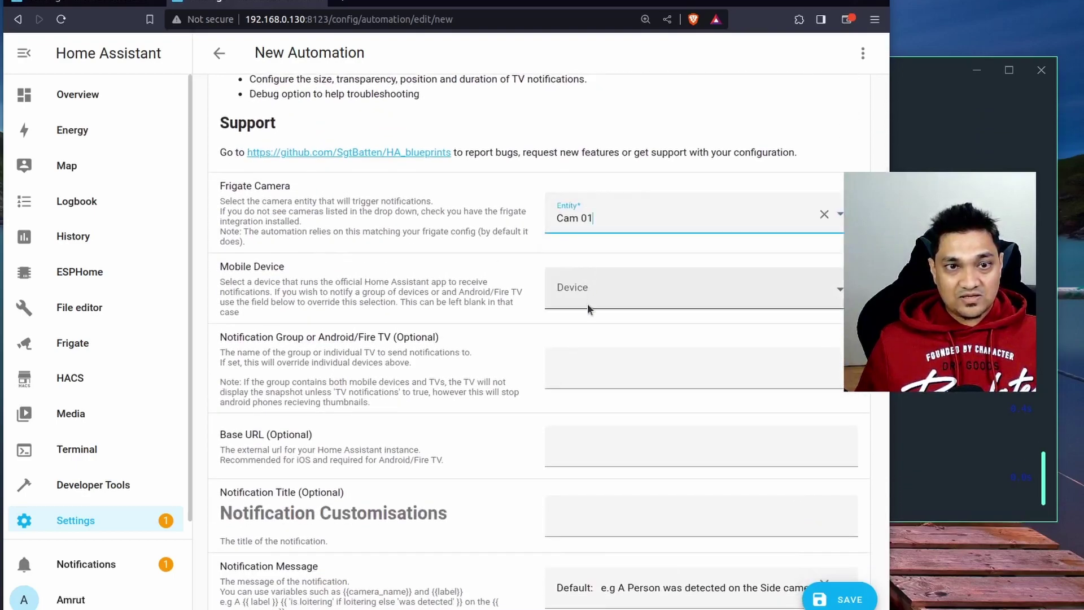
pyautogui.click(586, 296)
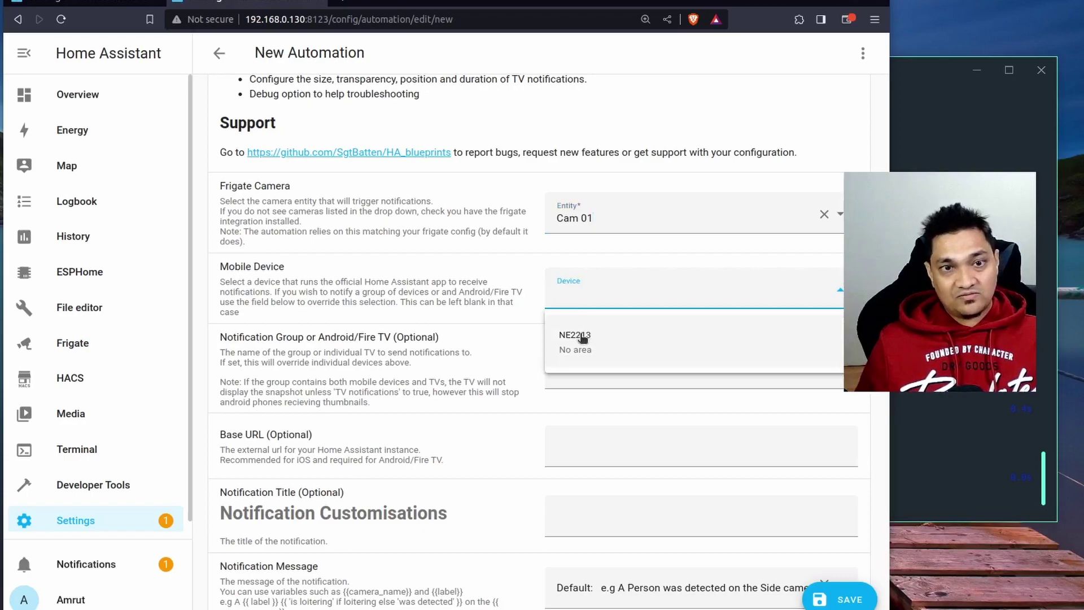
pyautogui.click(584, 338)
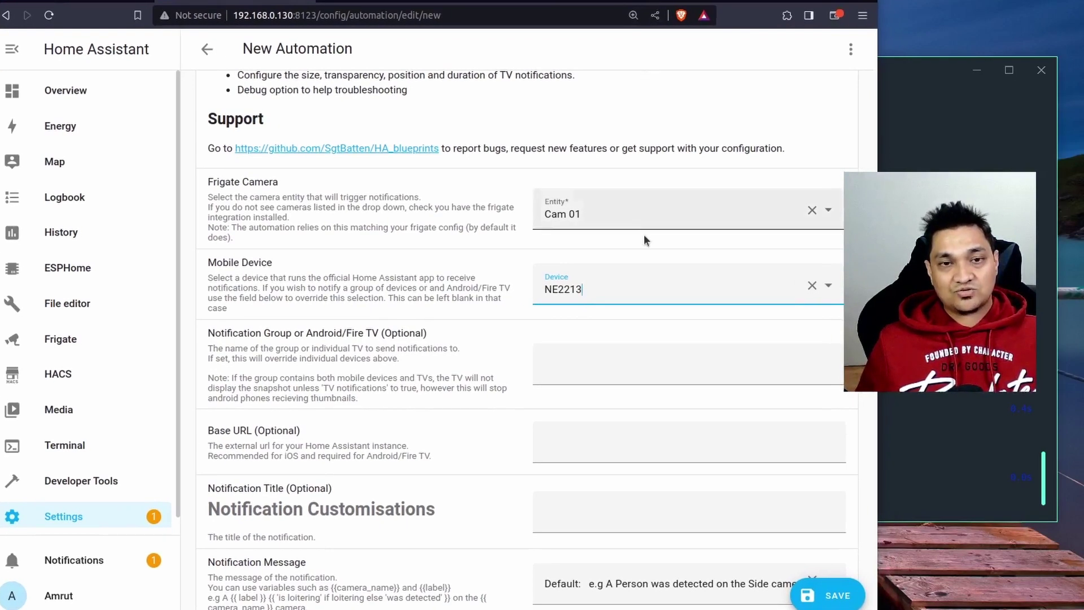
# Switch the notification attachment to Snapshot, check the person event's snapshot in Frigate, then save
pyautogui.scroll(-7, 631, 243)
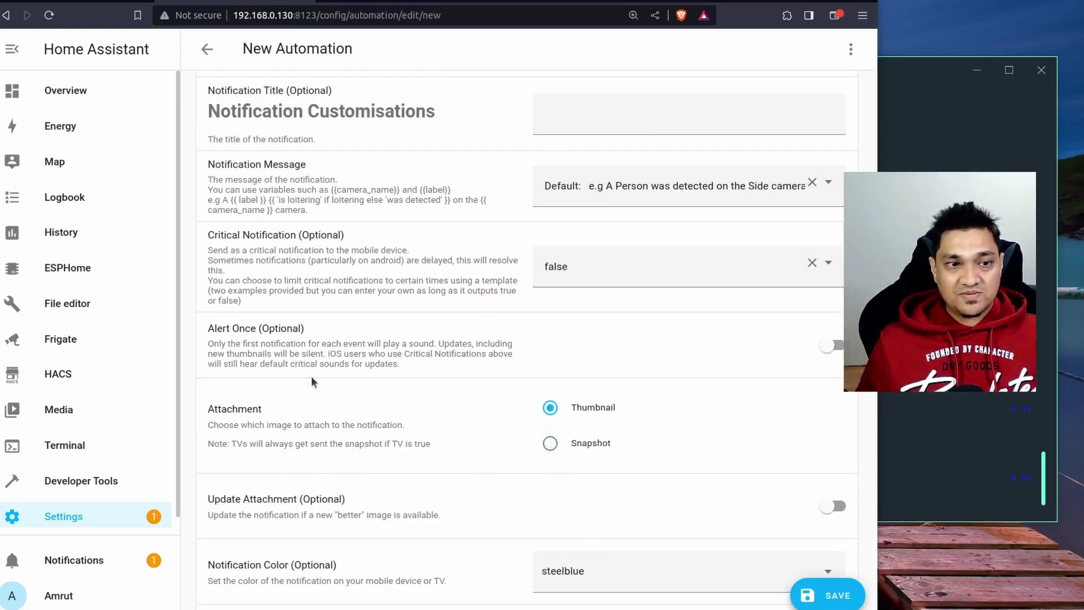
pyautogui.click(577, 438)
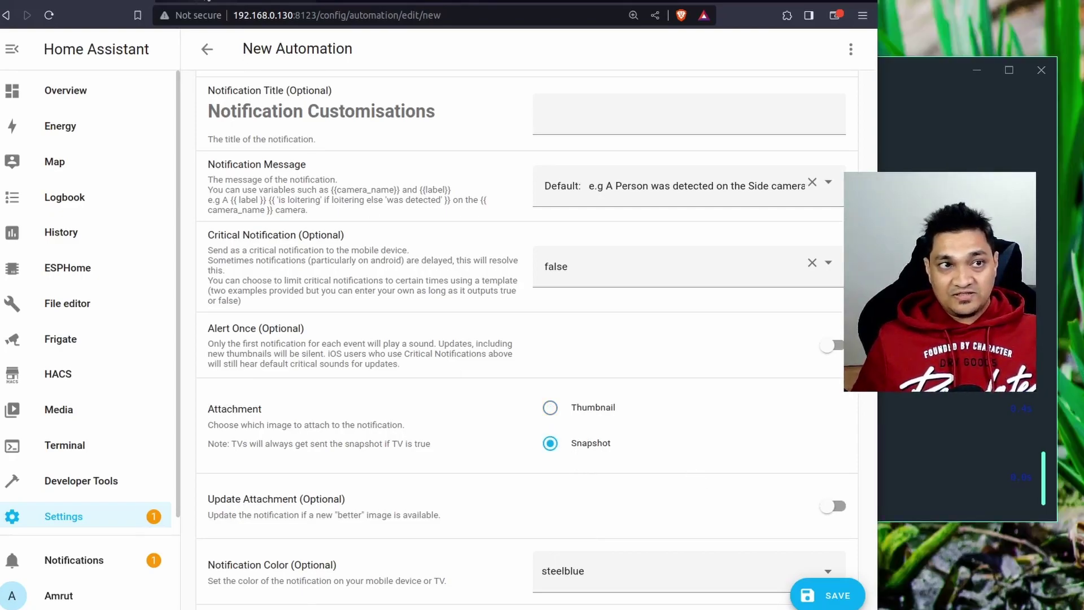
pyautogui.click(277, 4)
pyautogui.click(53, 145)
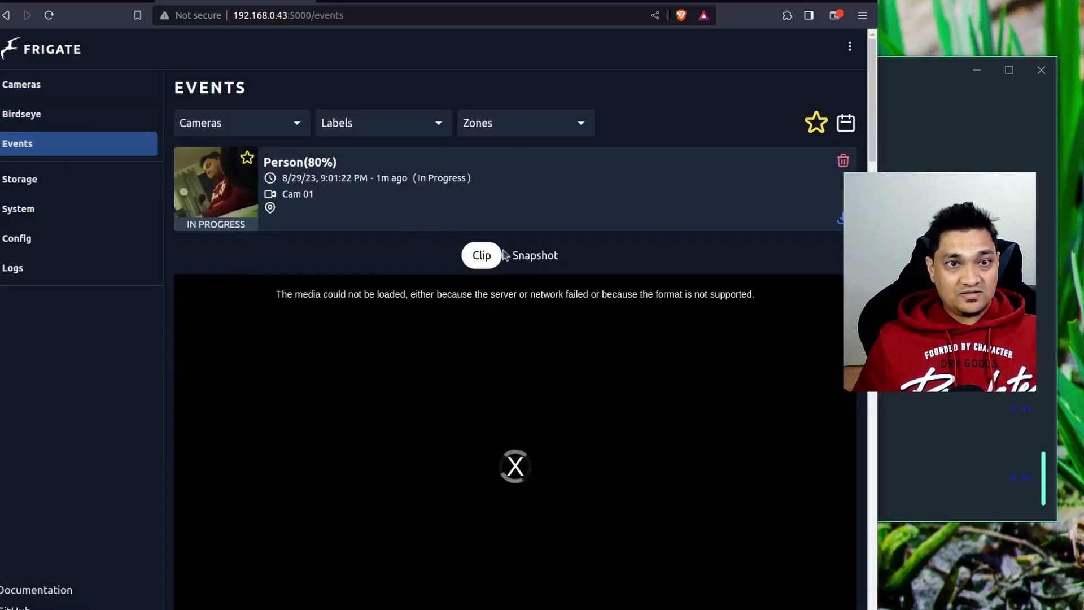
pyautogui.click(535, 255)
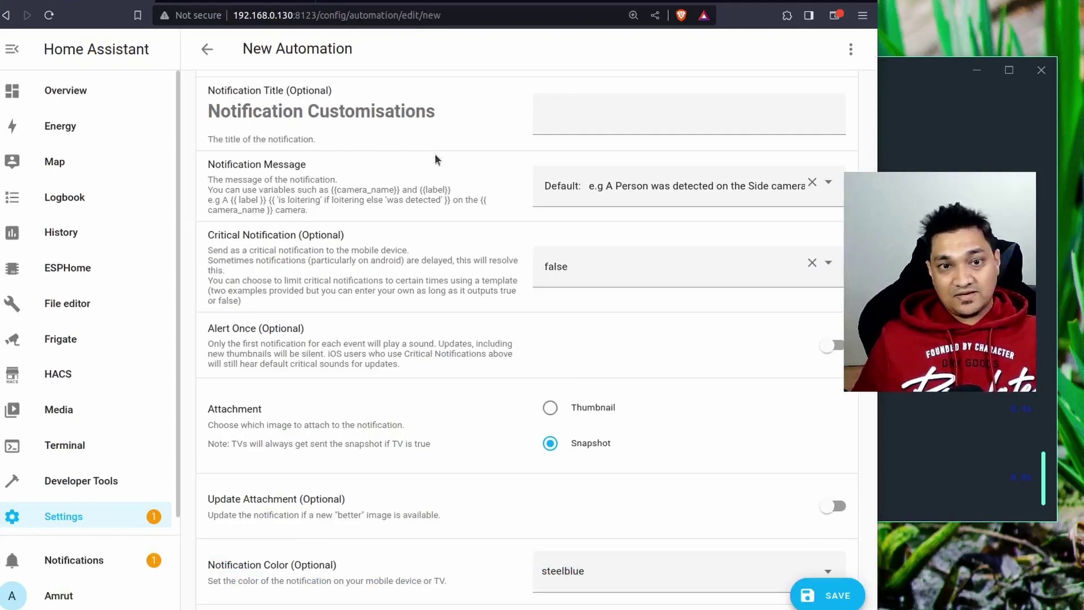
pyautogui.scroll(-5, 578, 437)
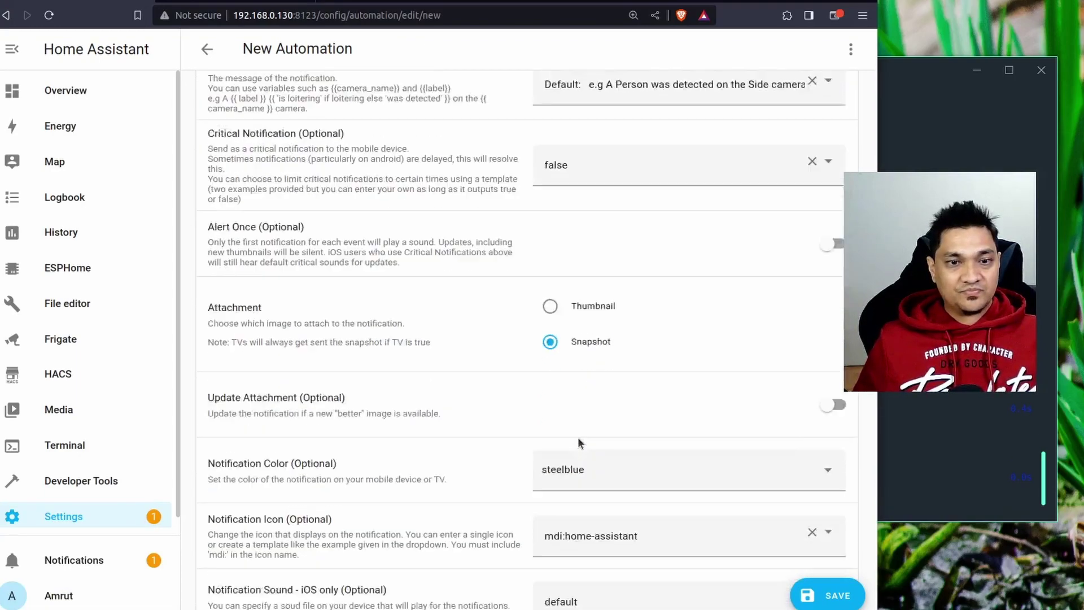
pyautogui.click(838, 596)
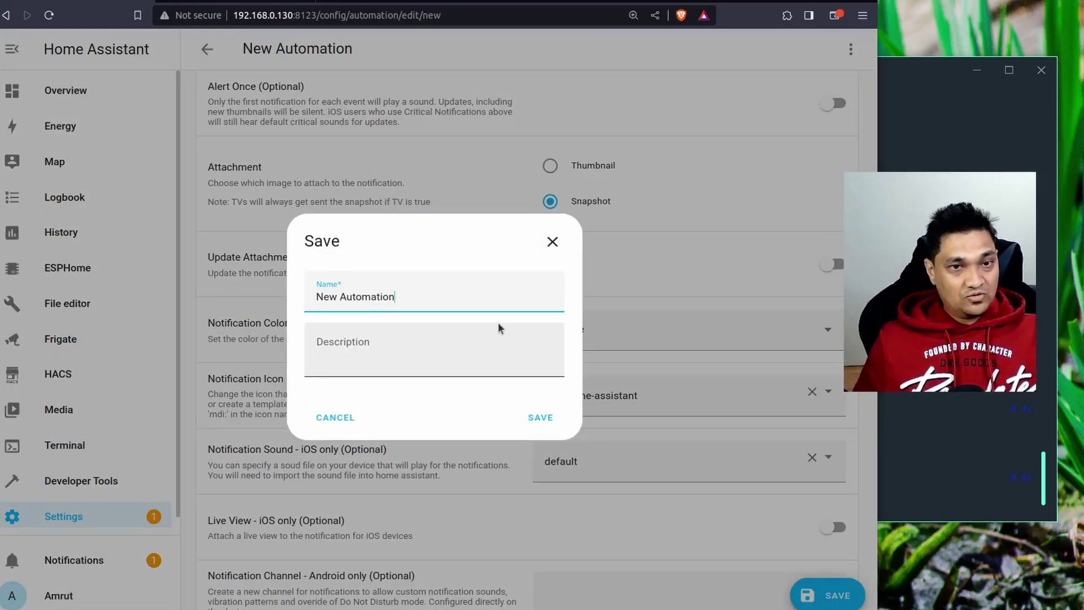
# Name the automation 'Frigate Notification', save it, and return to the automations list
pyautogui.tripleClick(483, 293)
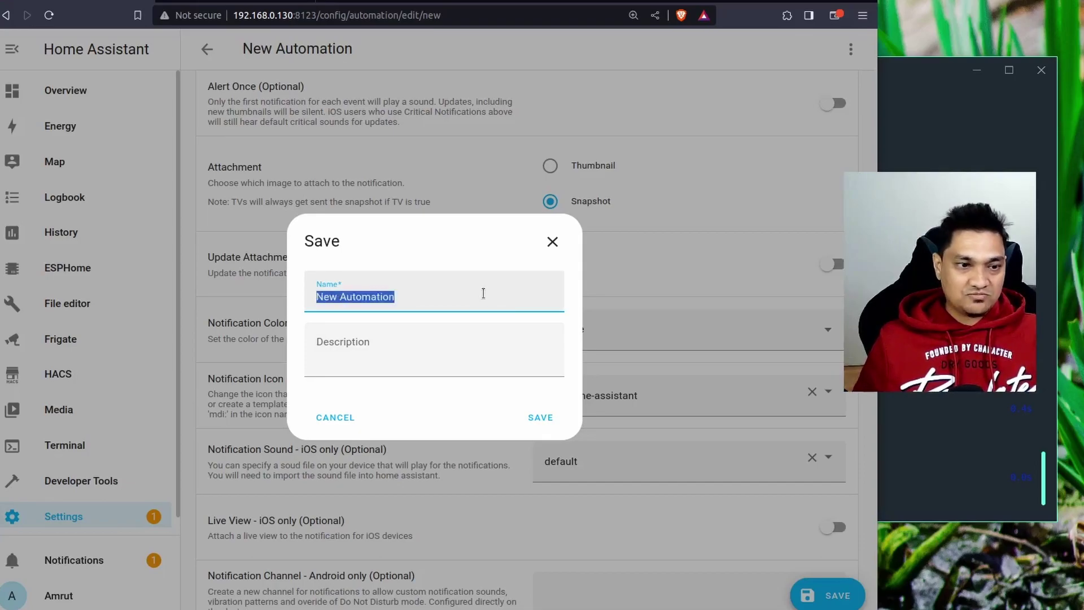
pyautogui.write('Frigate Notification')
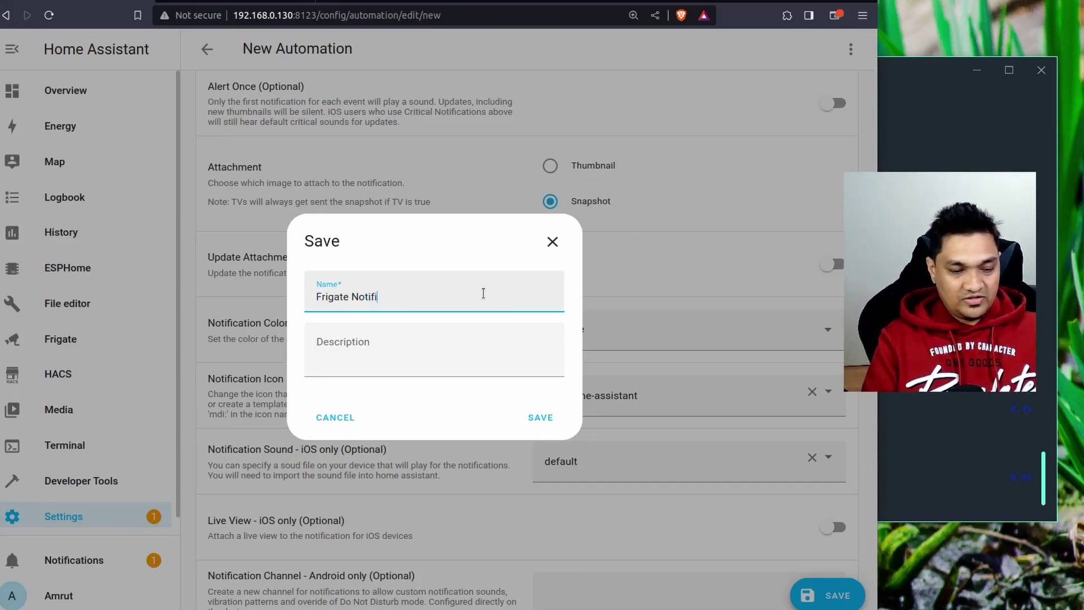
pyautogui.click(540, 416)
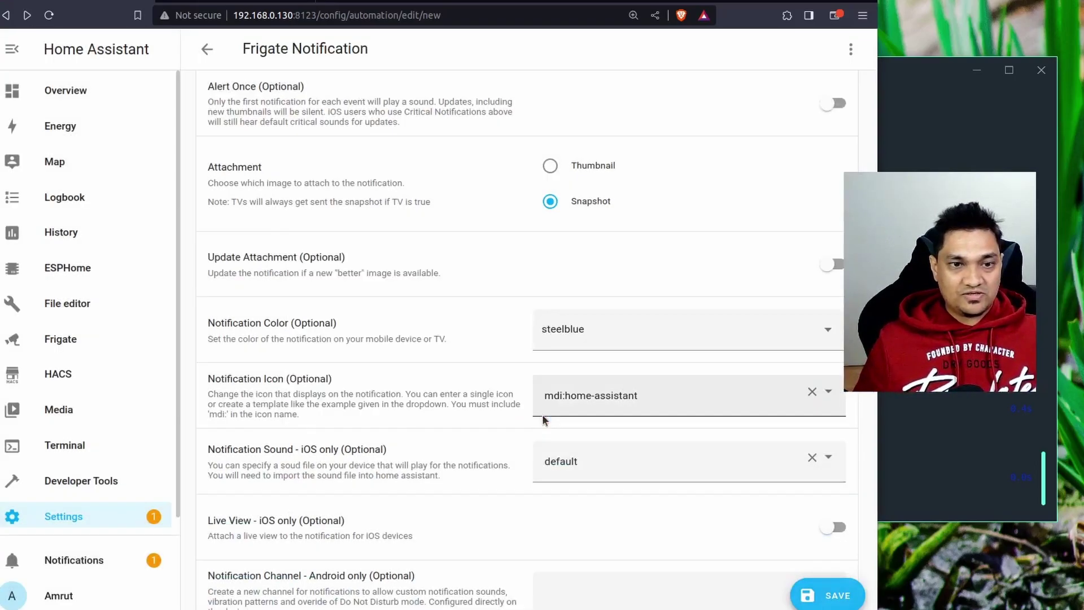
pyautogui.click(205, 52)
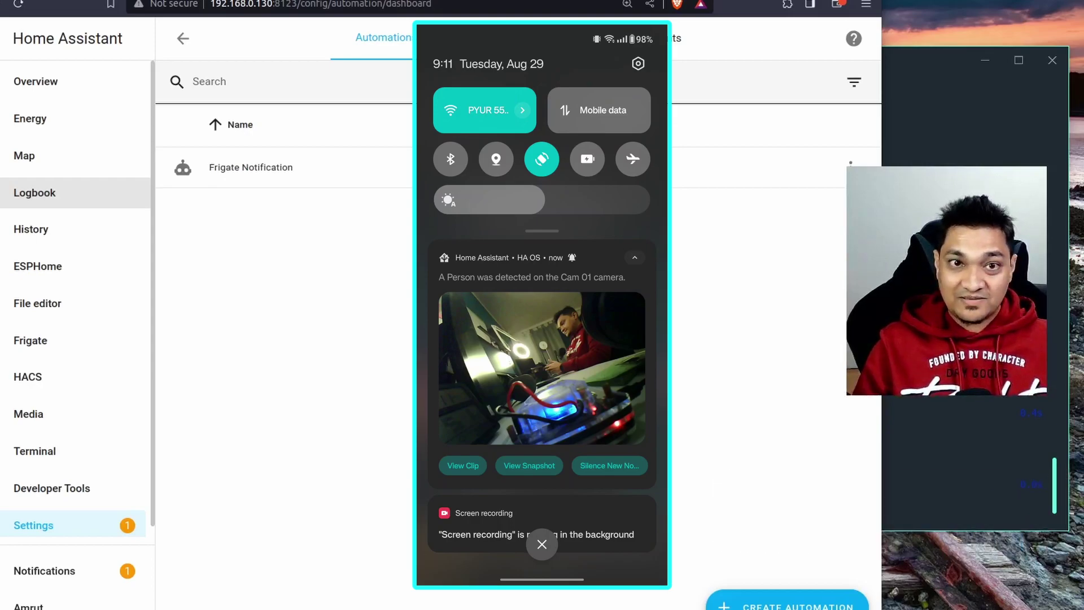
pyautogui.click(530, 465)
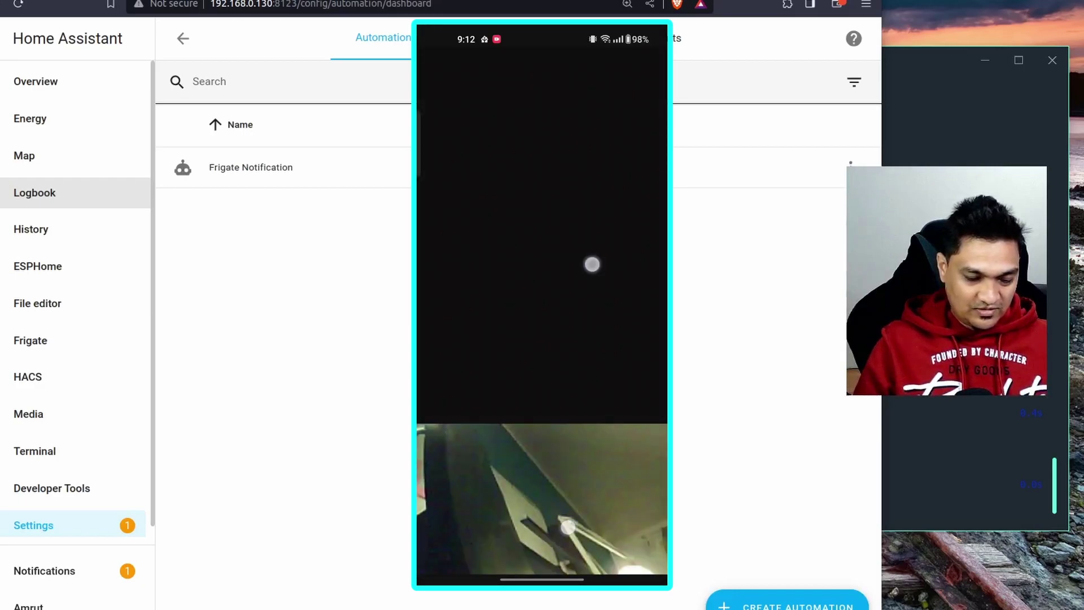
pyautogui.moveTo(561, 538); pyautogui.dragTo(574, 298)
pyautogui.moveTo(574, 394); pyautogui.dragTo(559, 495)
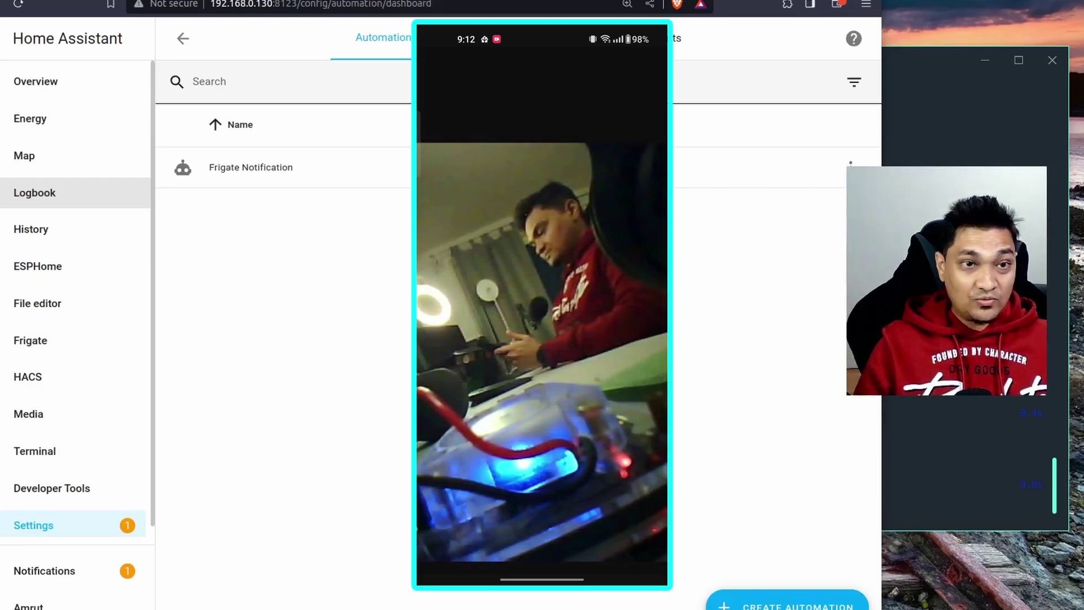
pyautogui.moveTo(667, 399); pyautogui.dragTo(649, 399)
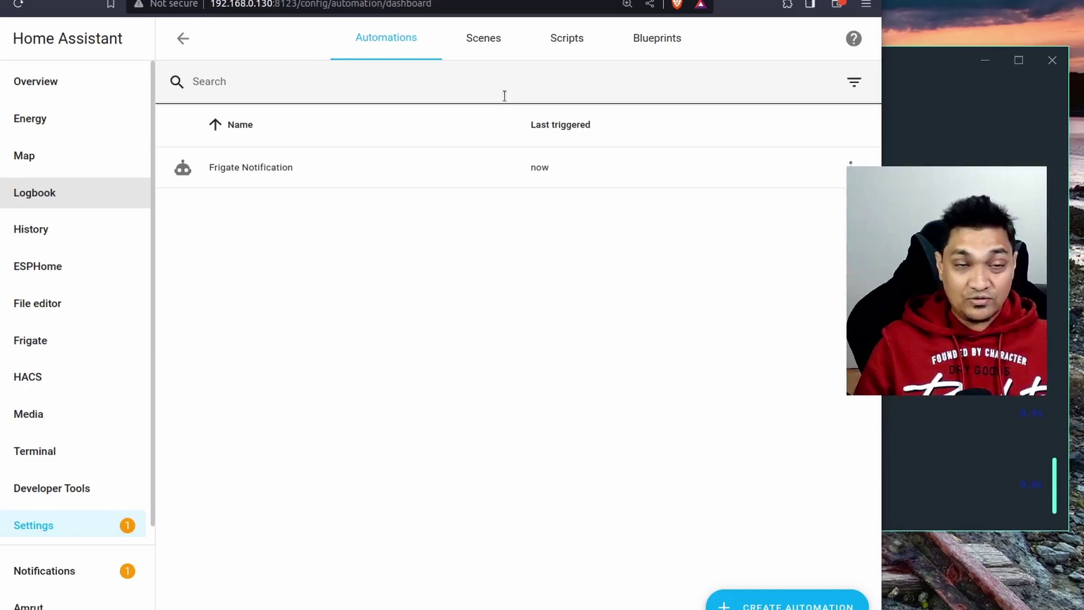